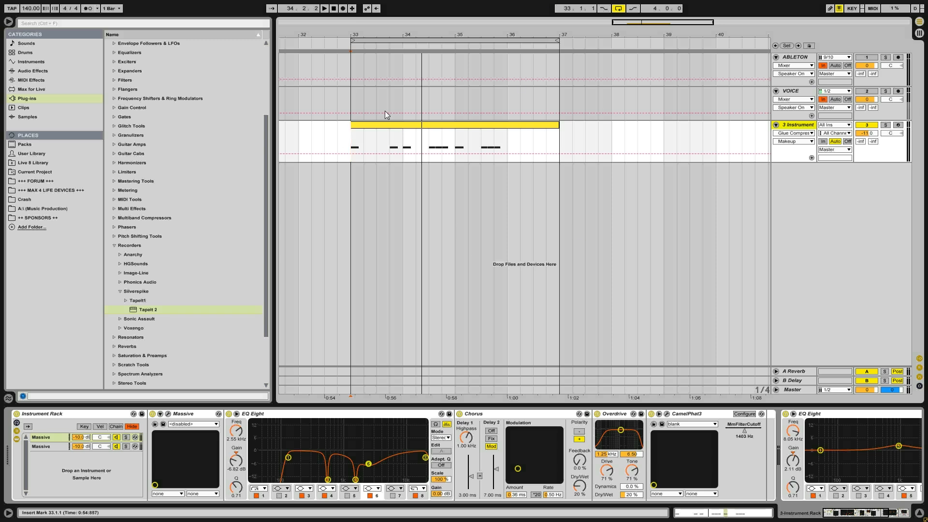
- Play the MIDI clip on the instrument track from position 33.1.1
click(351, 145)
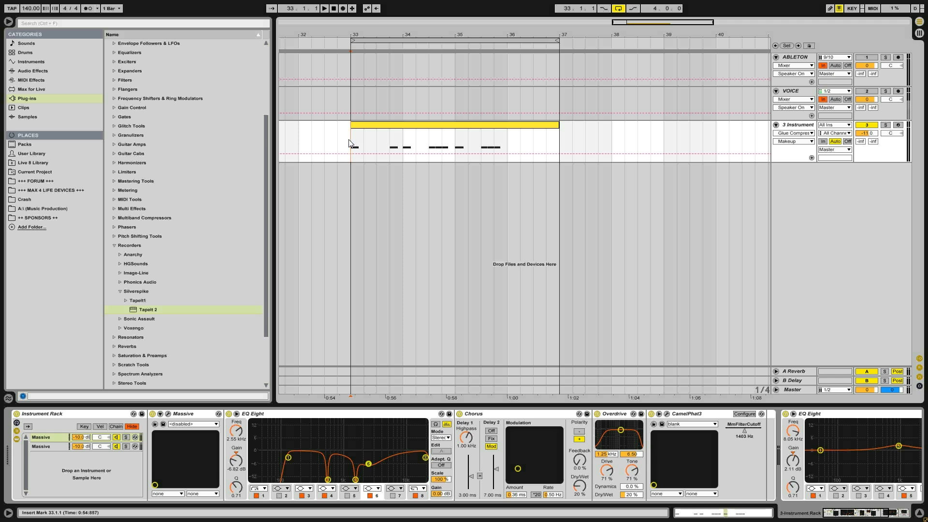
key(space)
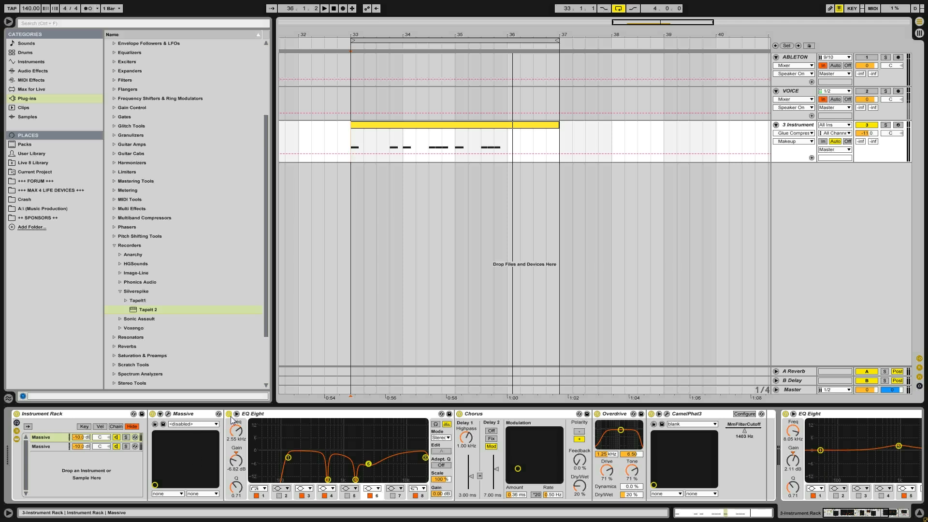
- Collapse every audio effect in the instrument track's device chain, from the first EQ Eight to the Glue Compressor
double_click(250, 414)
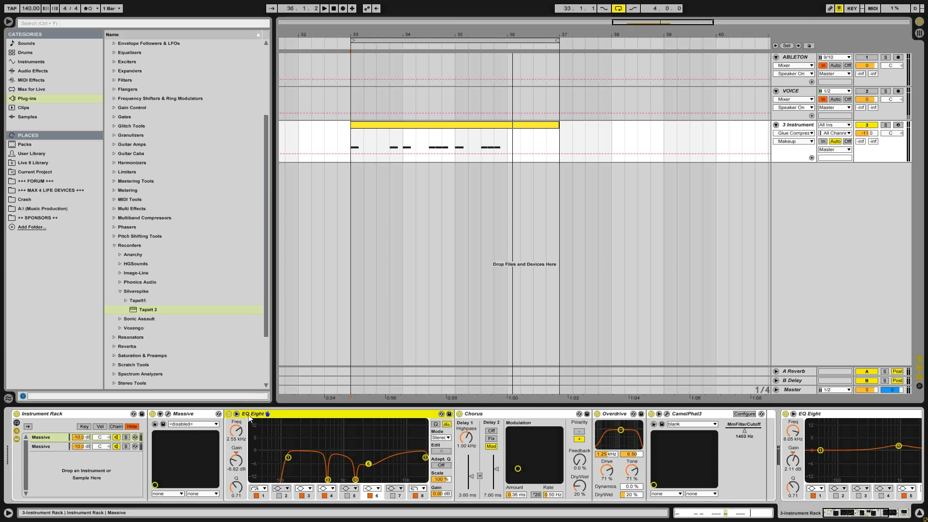
double_click(252, 415)
click(255, 416)
double_click(257, 416)
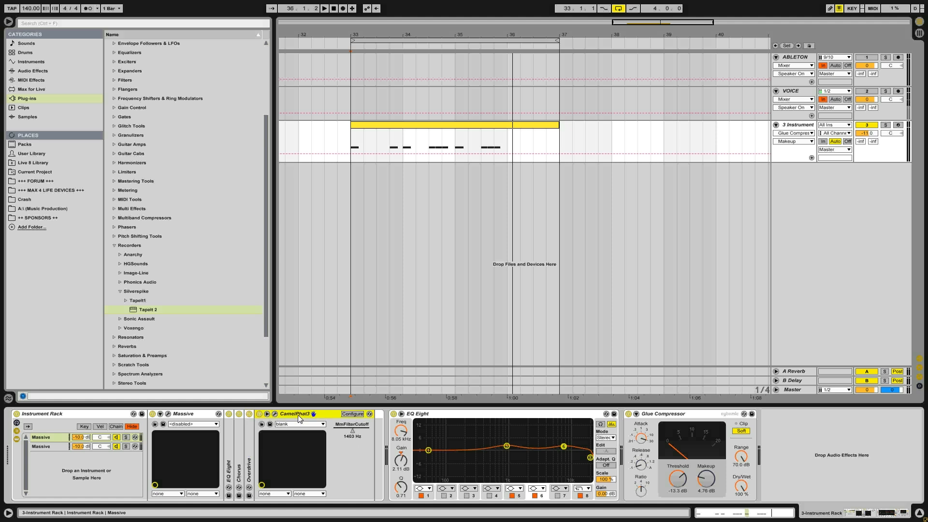
double_click(280, 415)
double_click(318, 413)
double_click(329, 416)
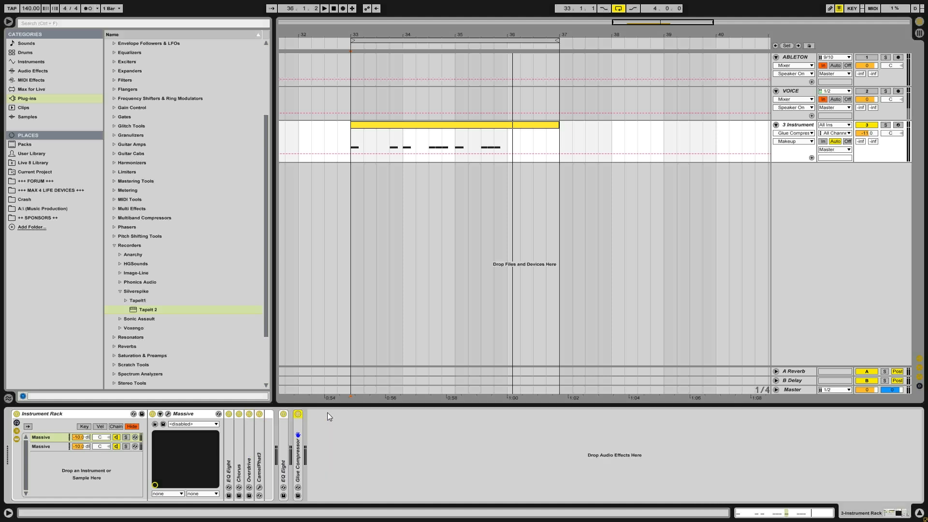
- Deactivate the Glue Compressor, both EQ Eights, CamelPhat3, Overdrive and Chorus on the instrument track
click(299, 415)
click(284, 414)
click(259, 413)
click(249, 414)
click(239, 414)
click(229, 414)
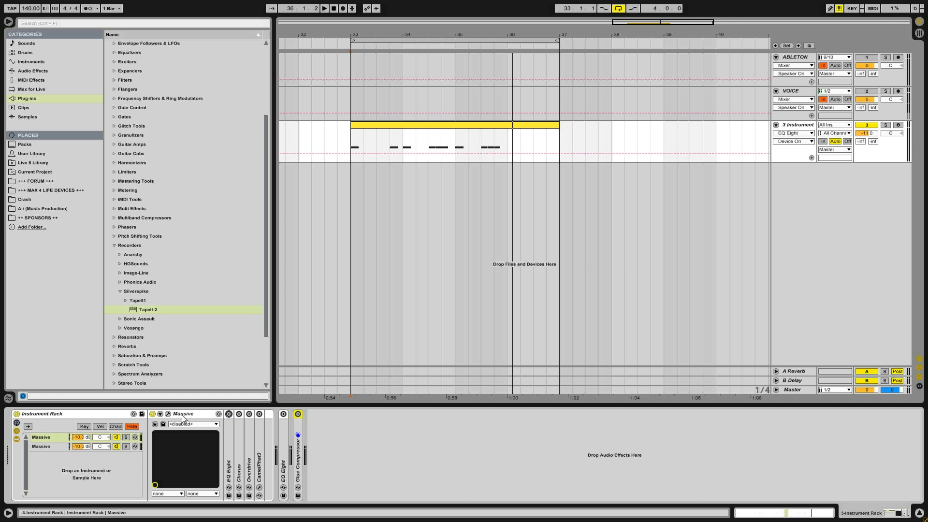
- Mute the second Massive chain in the rack, set the first chain's volume to 0.0 dB and play the clip
click(46, 446)
click(53, 438)
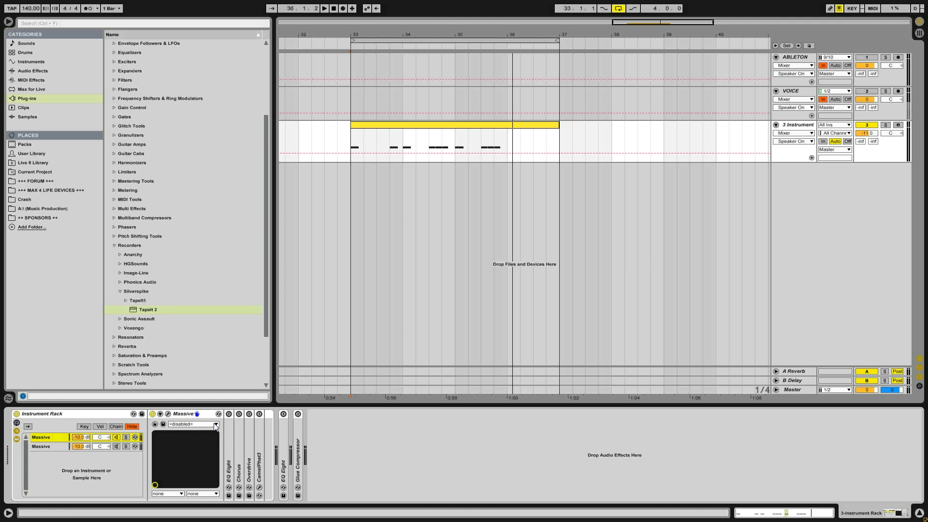
click(88, 438)
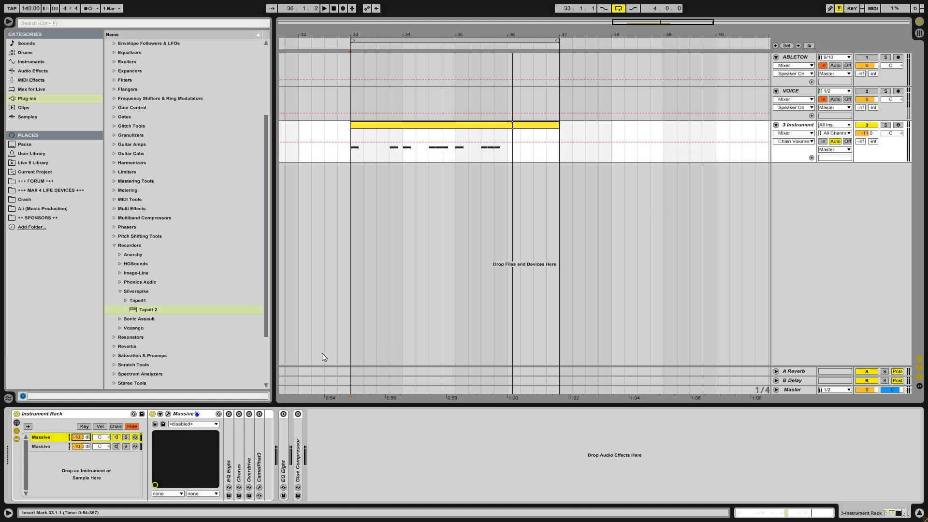
key(Delete)
key(space)
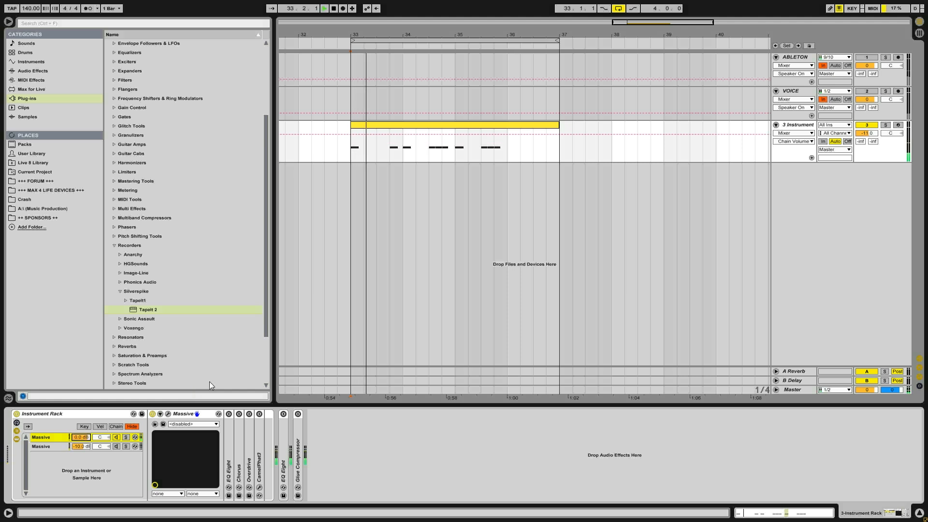
key(space)
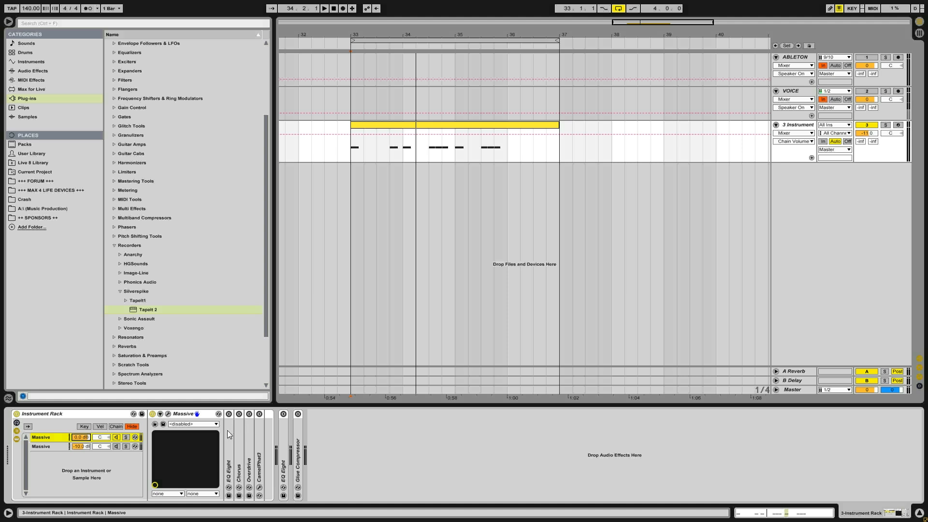
- Open the first chain's Massive editor, remove the modulation from OSC1's Amp, raise that Amp and play the clip
click(168, 414)
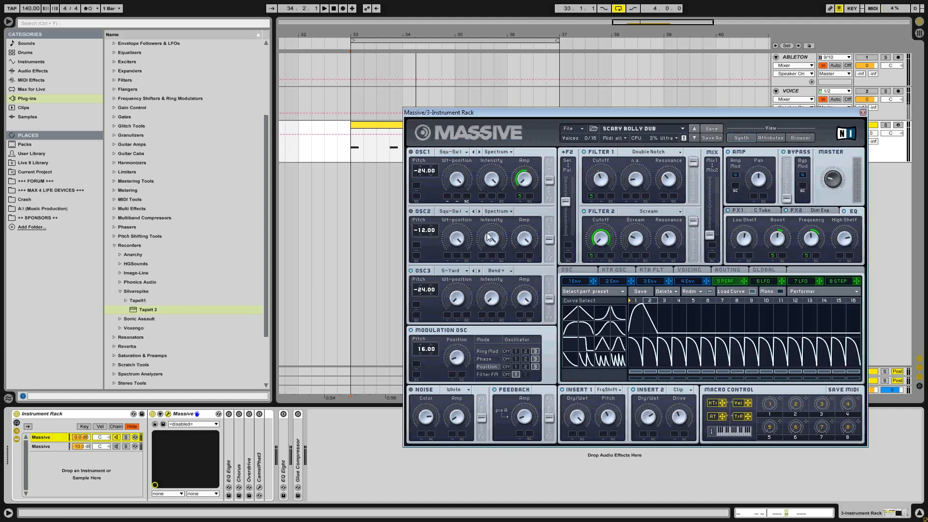
right_click(520, 197)
click(528, 208)
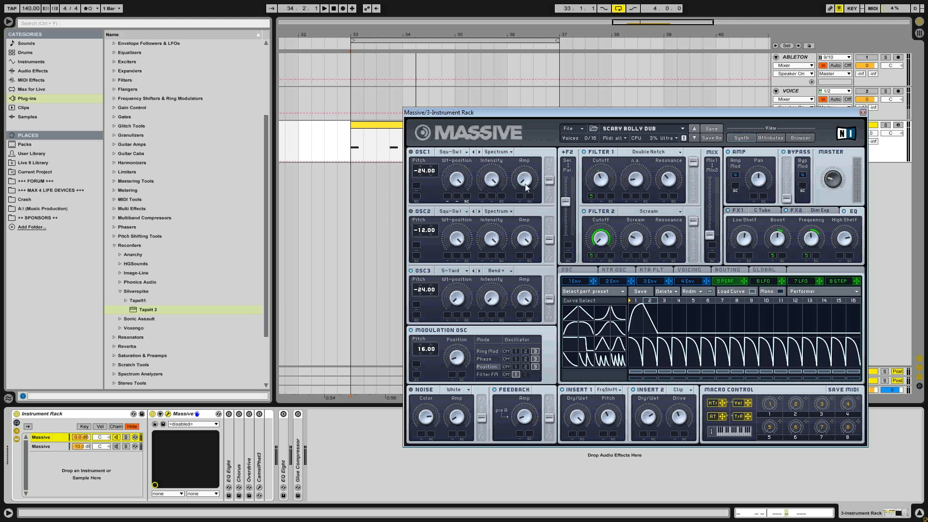
drag(524, 178, 523, 1)
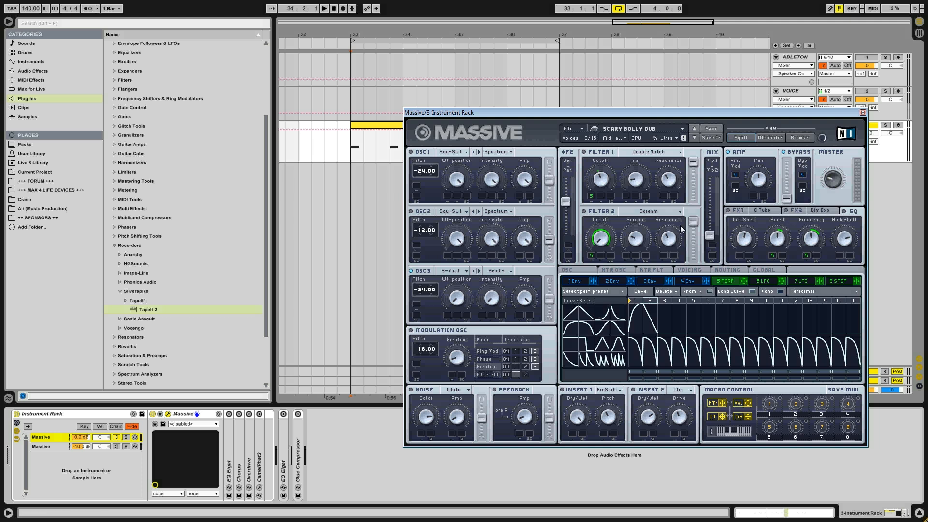
key(space)
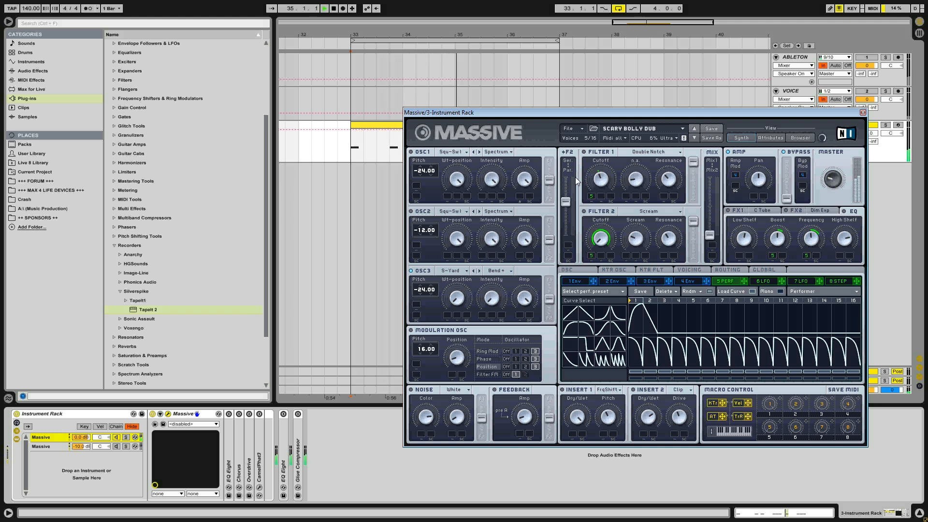
key(space)
- Set the pitch of Massive's OSC1 and OSC2 to 0.00
drag(451, 114, 431, 104)
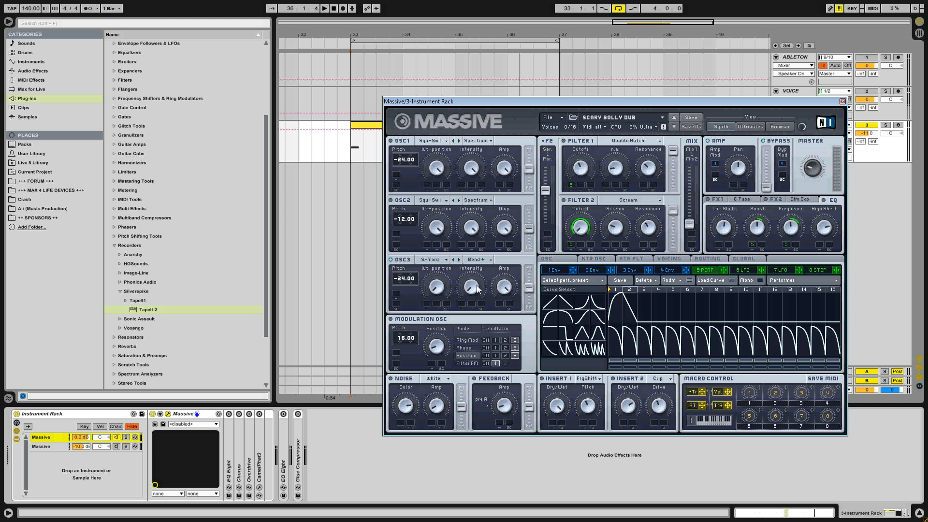
drag(399, 219, 402, 215)
double_click(398, 160)
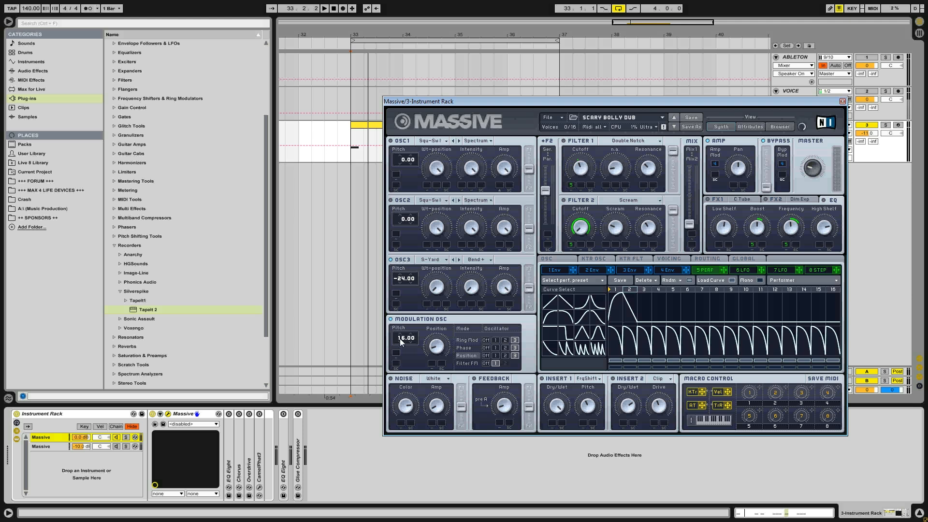
- Switch off all four modulation oscillator modes, and turn on only Phase modulation for oscillator 3
click(485, 363)
click(486, 356)
click(486, 348)
click(486, 341)
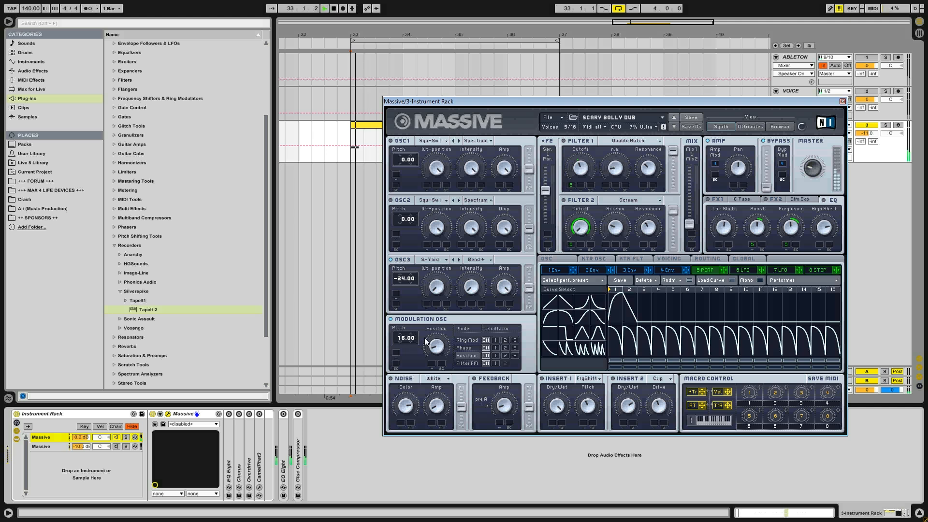
click(461, 341)
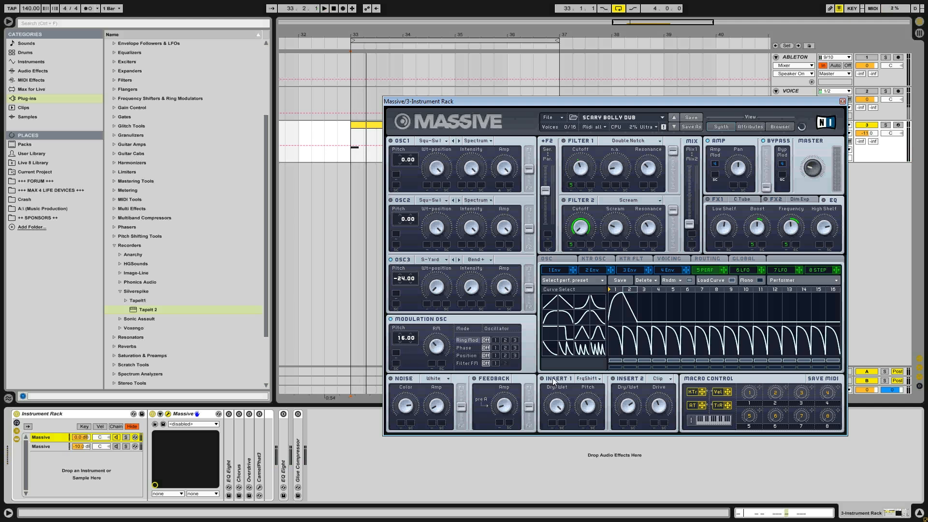
click(516, 348)
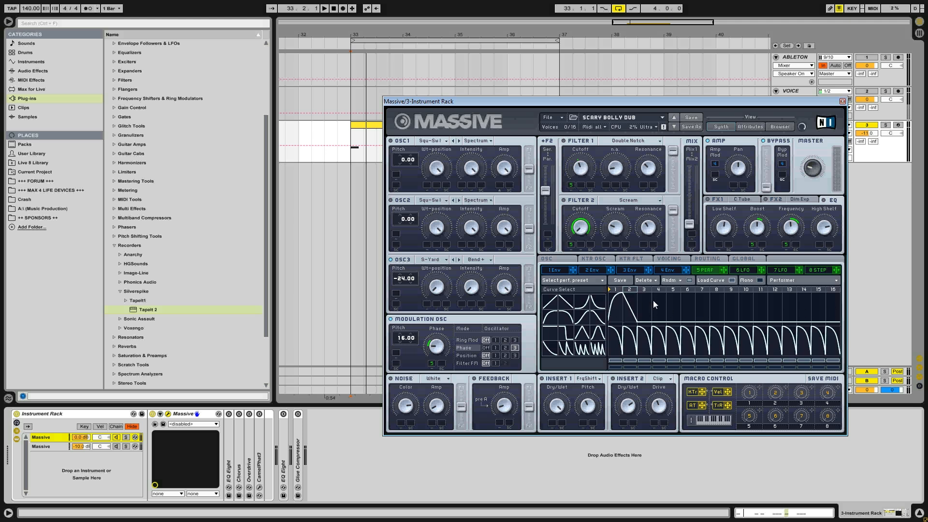
- Set the Performer's XFade Seq fully to the upper sequence, zero the lower sequence's steps and play the clip
click(732, 284)
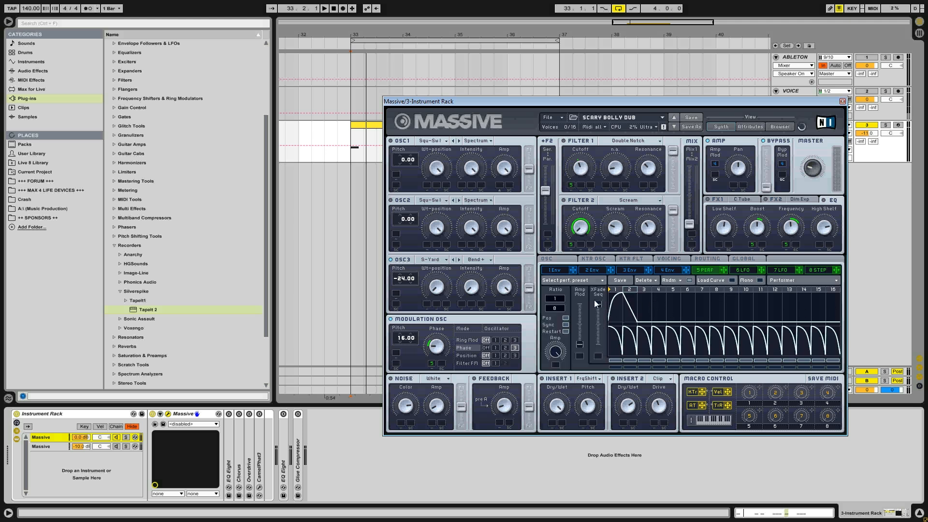
mouse_move(598, 306)
mouse_down()
mouse_move(600, 314)
mouse_move(598, 305)
mouse_up()
mouse_move(620, 348)
mouse_down()
mouse_move(620, 407)
mouse_move(819, 408)
mouse_up()
drag(663, 370, 855, 419)
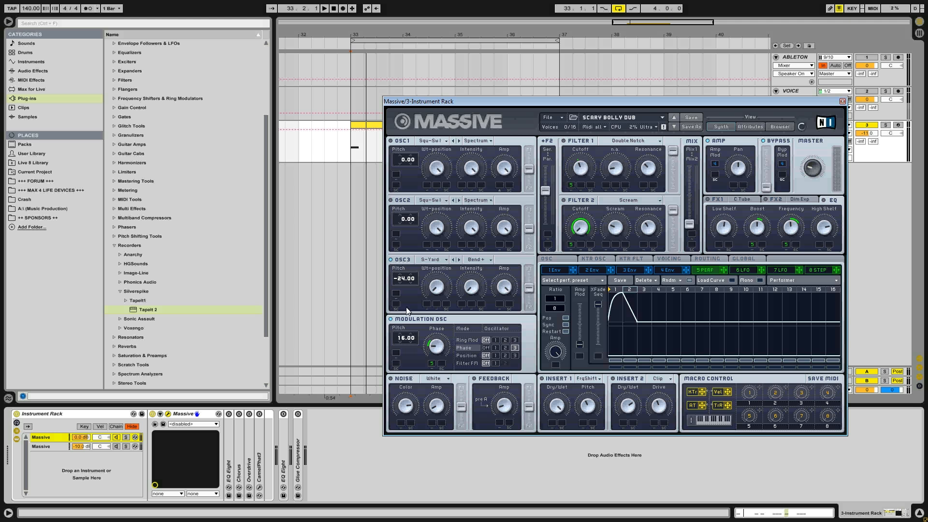
key(space)
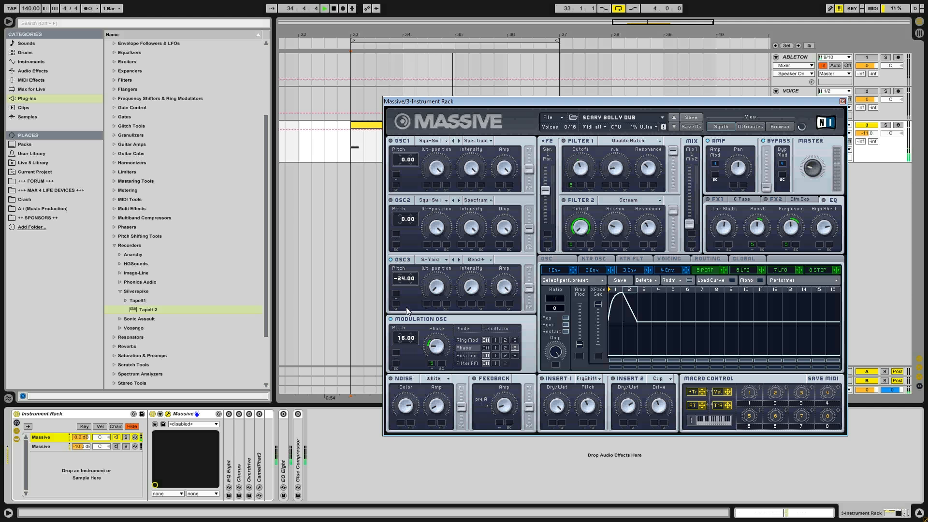
key(space)
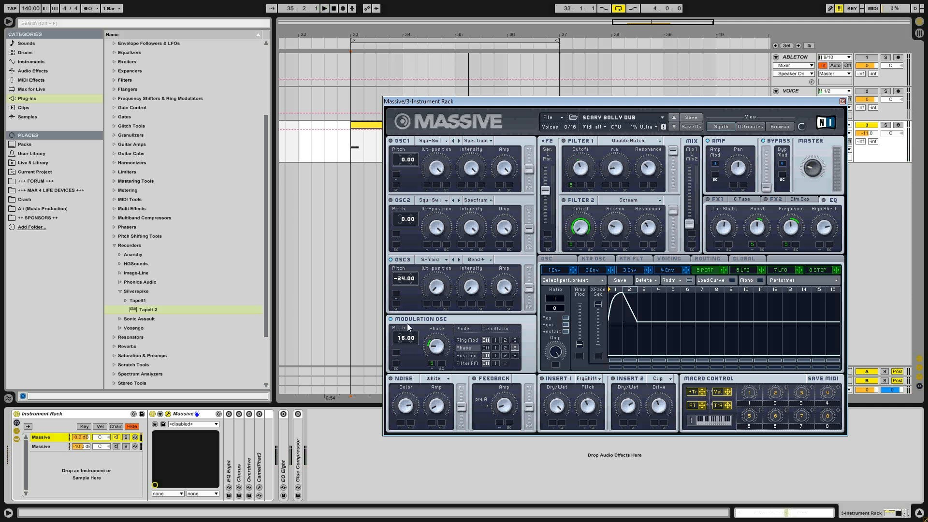
- Try a different modulation oscillator pitch during playback and set it back to 16.00
drag(402, 339, 402, 344)
key(space)
drag(404, 338, 409, 334)
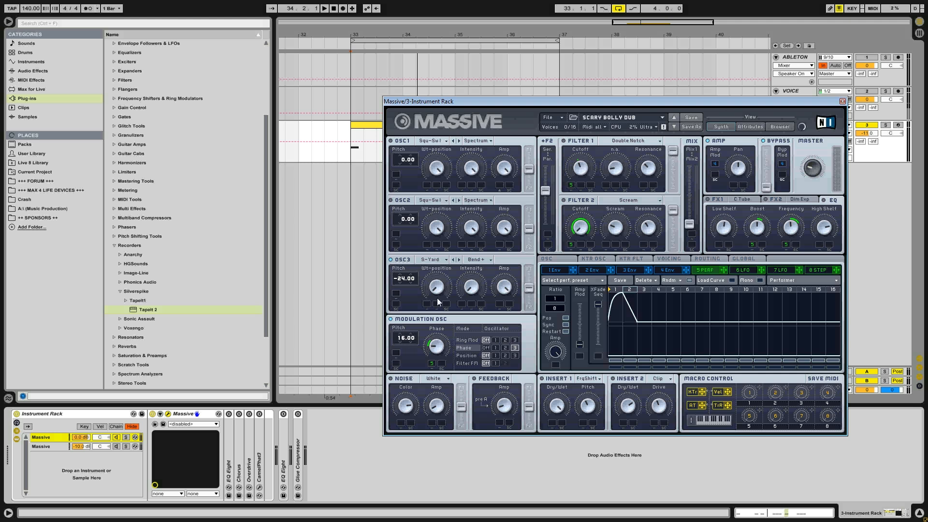
key(space)
- Activate the EQ Eight after the rack and enable Position modulation on oscillator 3 in Massive
click(283, 414)
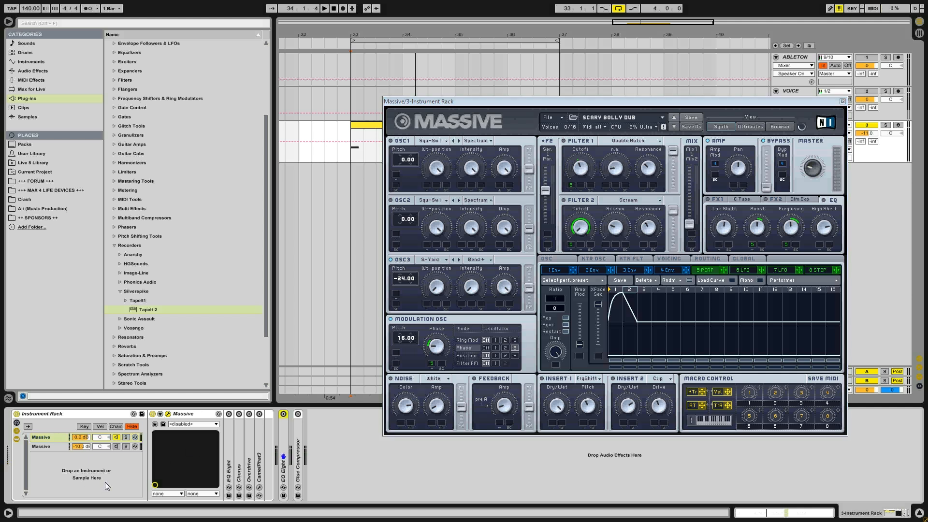
click(467, 355)
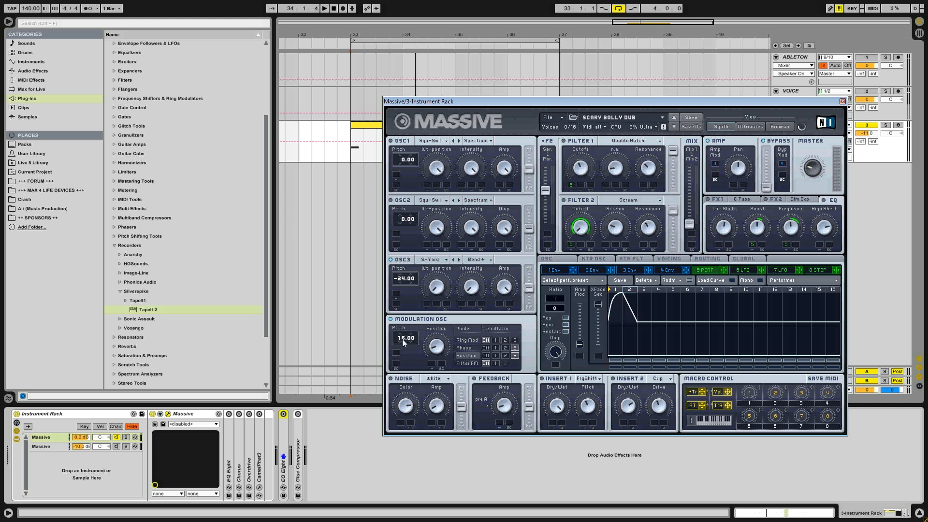
- Lower the modulation oscillator's pitch to -56.00, playing the clip to hear the slower modulation
drag(401, 343, 401, 354)
key(space)
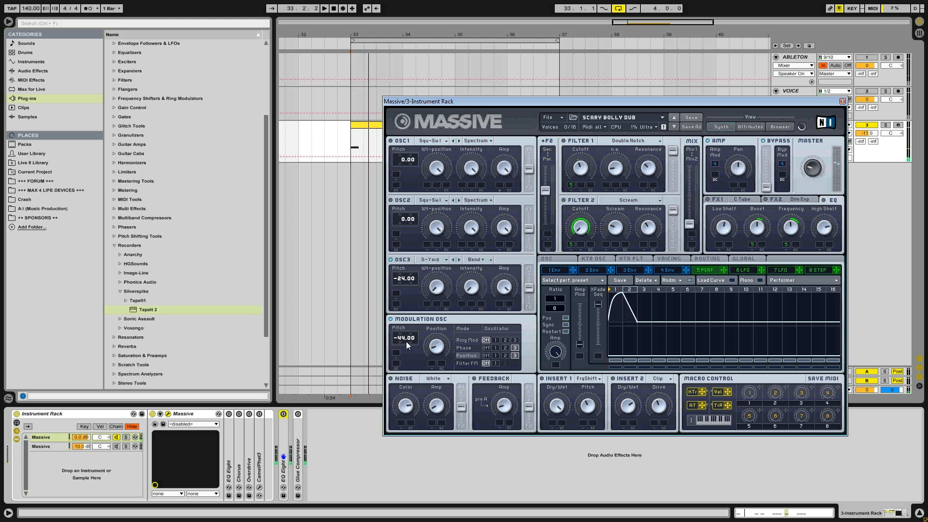
drag(401, 342, 402, 350)
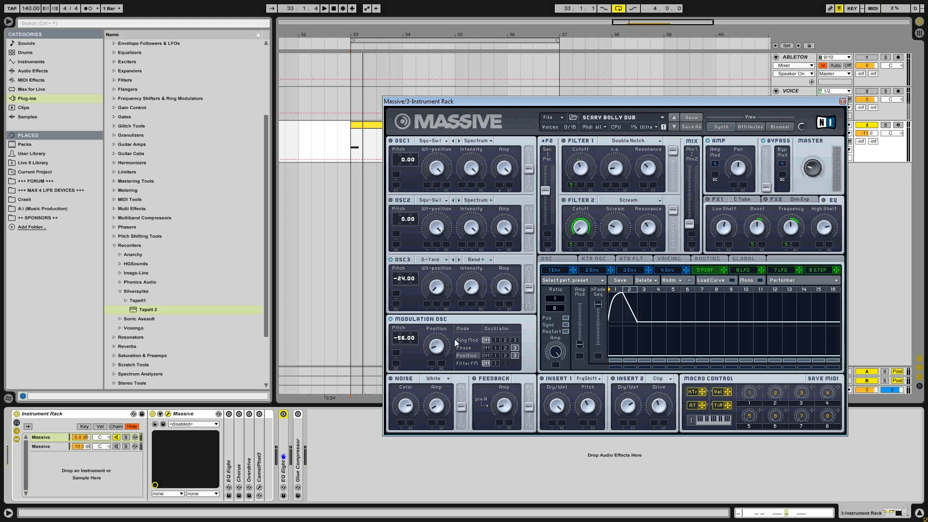
- Switch off Phase modulation, toggle Position modulation on oscillator 3 and set the modulation oscillator's pitch to 16.00
click(485, 348)
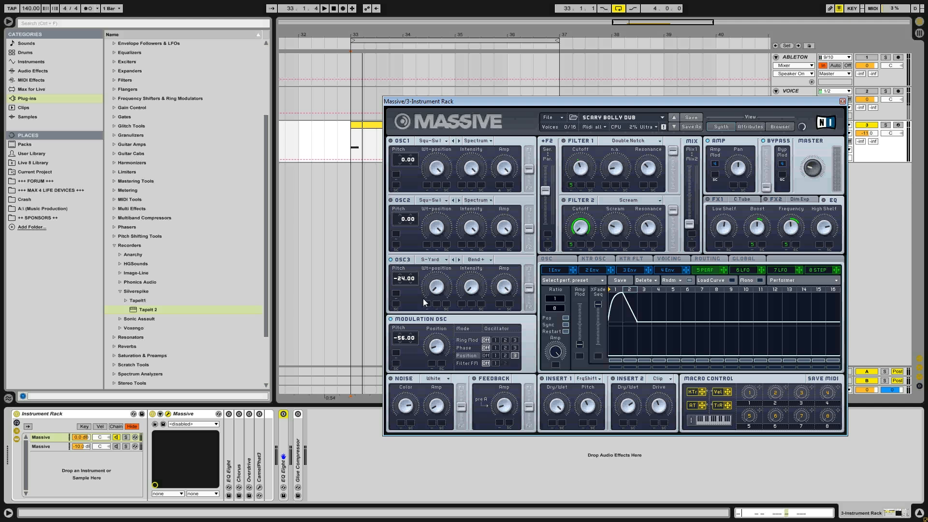
click(485, 355)
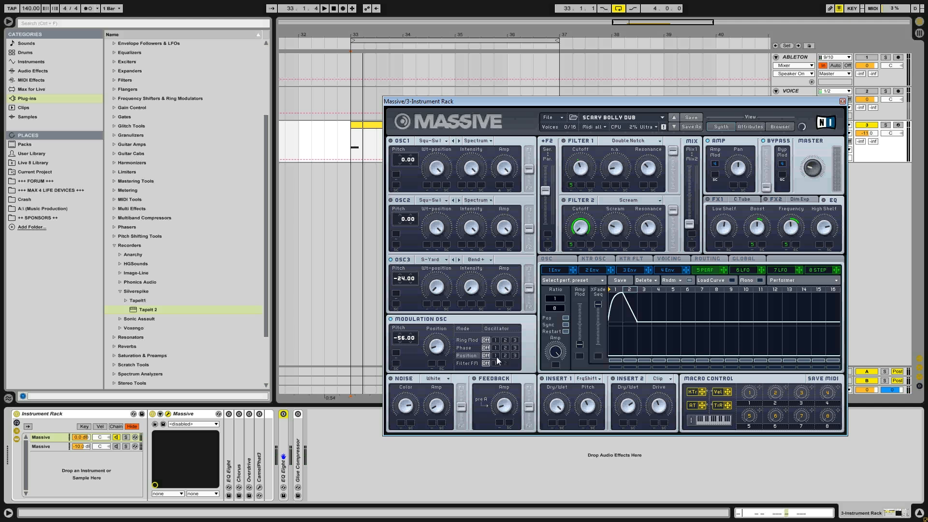
click(515, 356)
drag(402, 340, 469, 351)
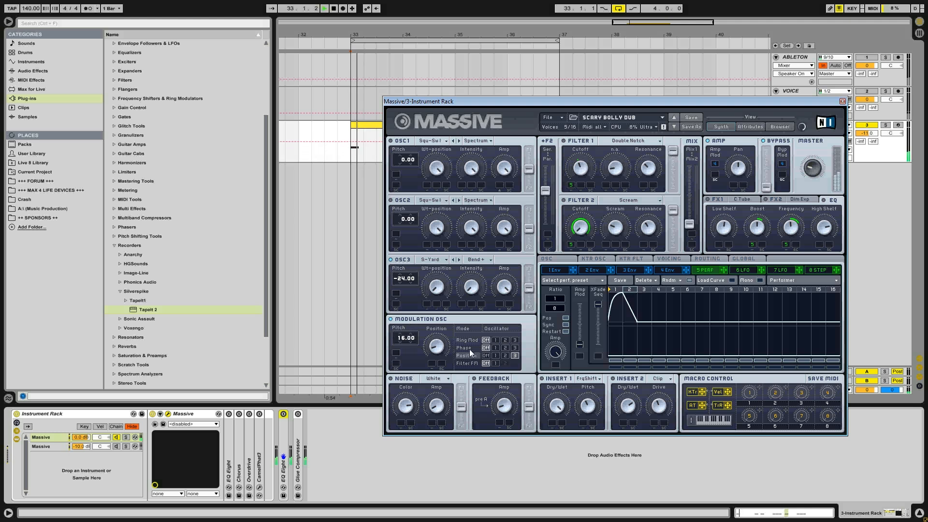
- Turn on both Position and Phase modulation for oscillator 3 and play the clip
click(515, 355)
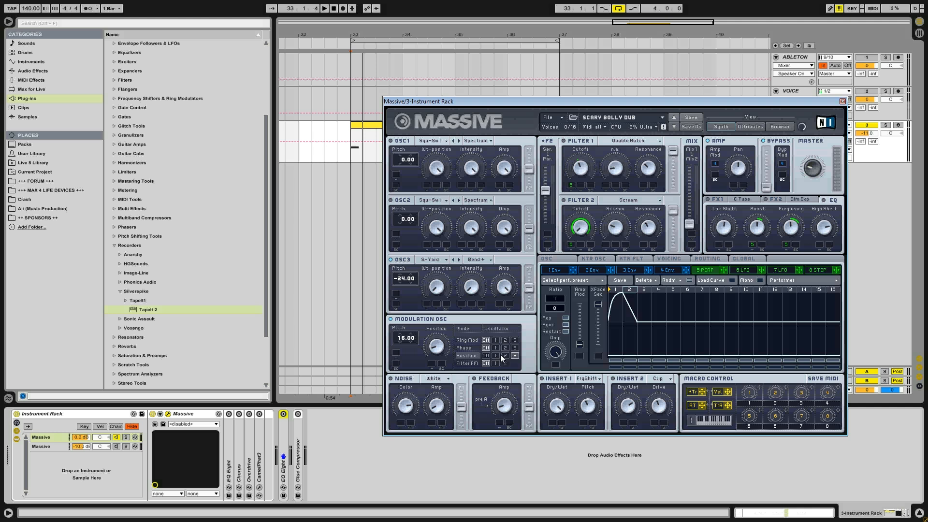
click(515, 348)
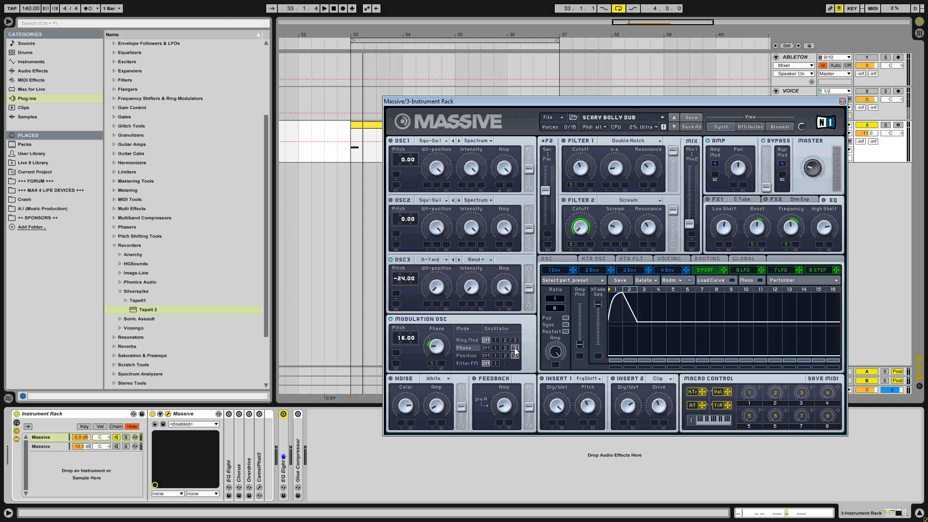
key(space)
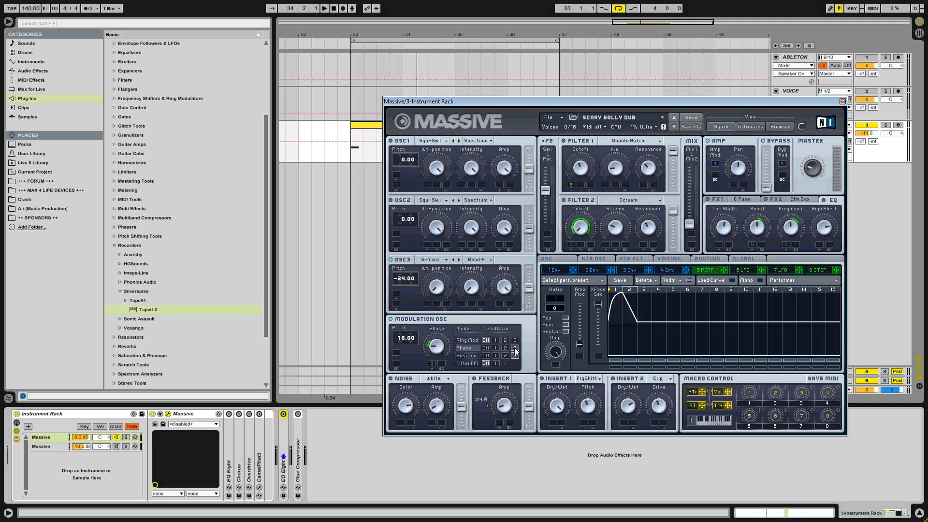
- Enable Ring Mod for oscillator 3 in the modulation oscillator, playing the clip with it off and on
click(515, 348)
click(515, 340)
key(space)
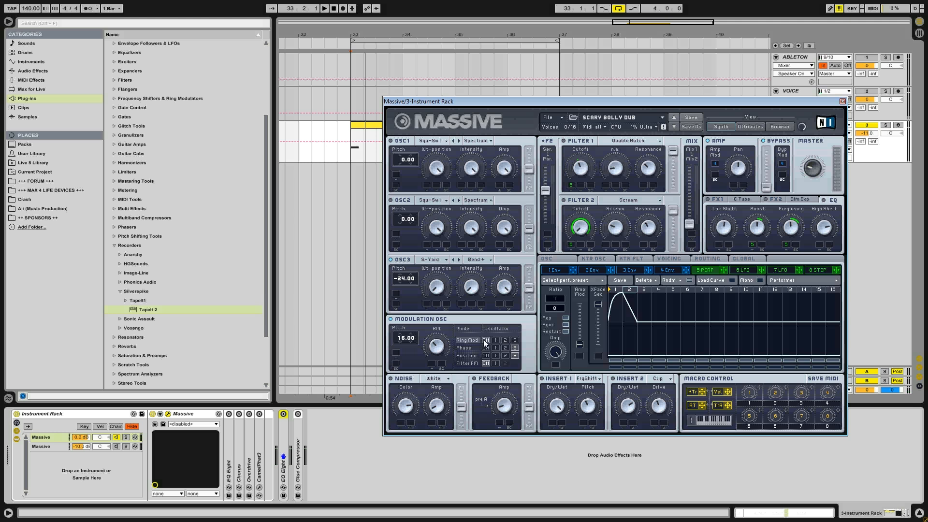
key(space)
click(486, 340)
key(space)
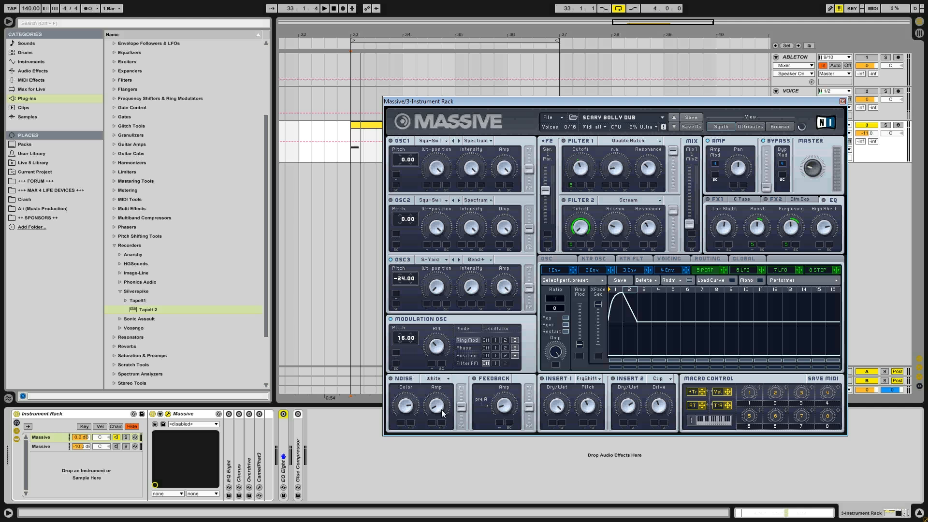
- Try a small change to the noise Amp level and play the clip repeatedly to hear the sound
drag(442, 410, 441, 401)
key(space)
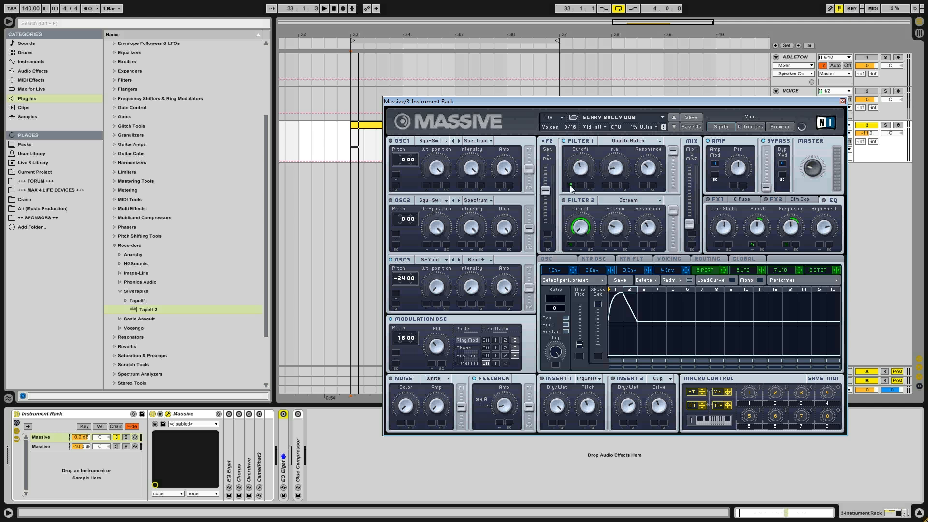
key(space)
- Switch Filter 1 off and back on, playing the clip in each state to compare the sound
key(space)
key(space)
key(space)
key(space)
key(space)
click(567, 142)
key(space)
key(space)
key(space)
key(space)
click(566, 142)
key(space)
key(space)
key(space)
key(space)
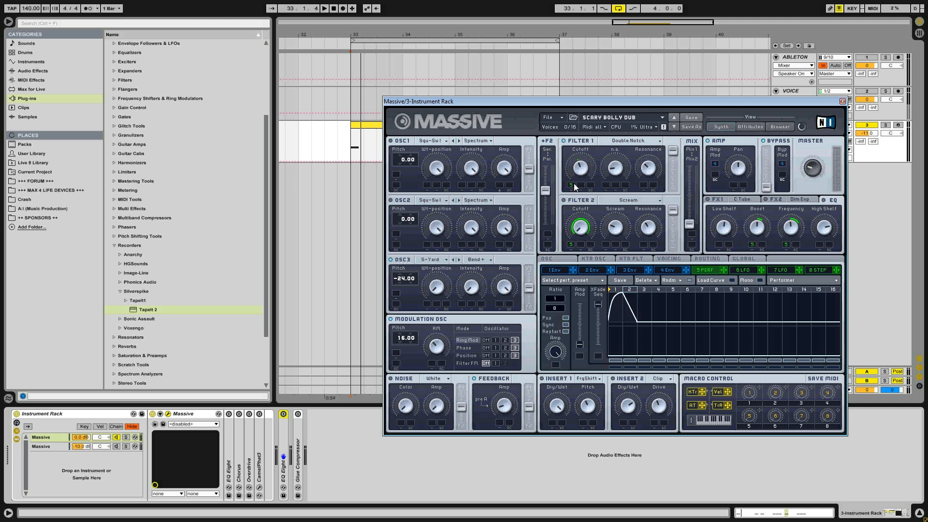
- Play the clip in short passes to listen to the Double Notch and Scream filters
key(space)
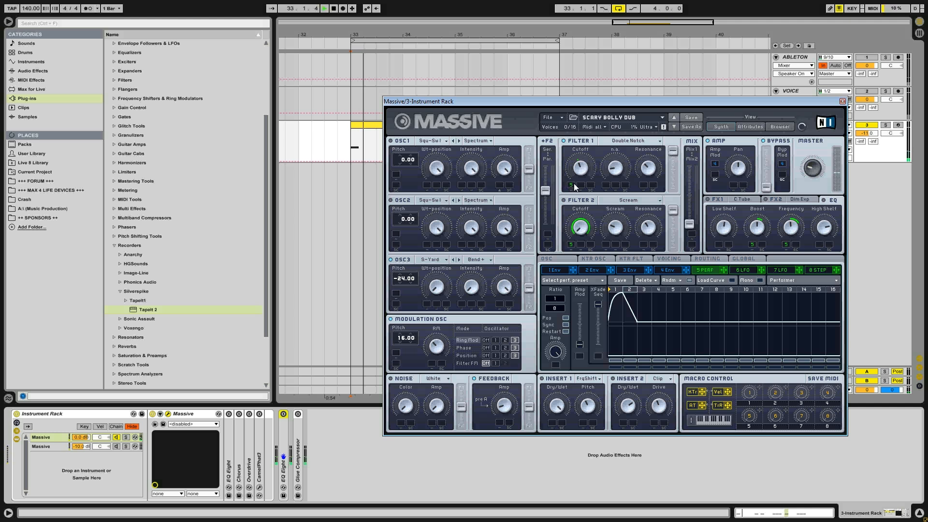
key(space)
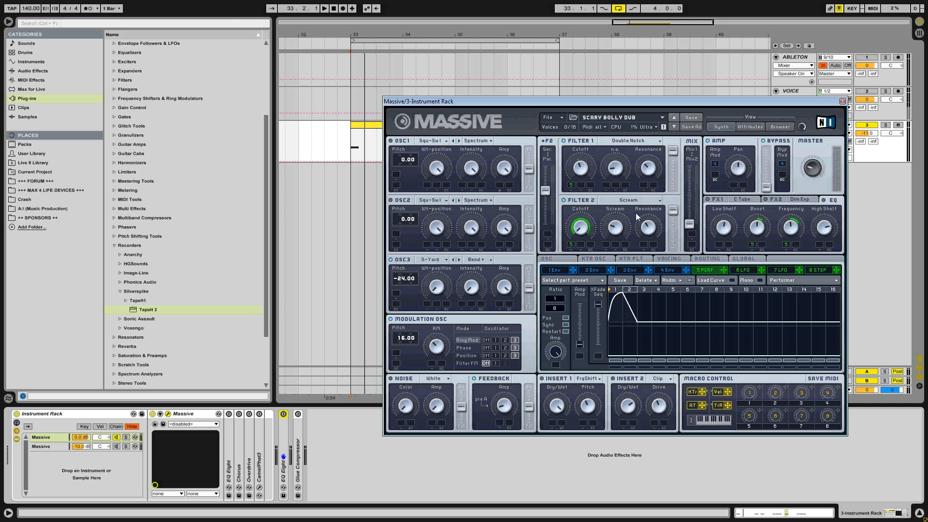
key(space)
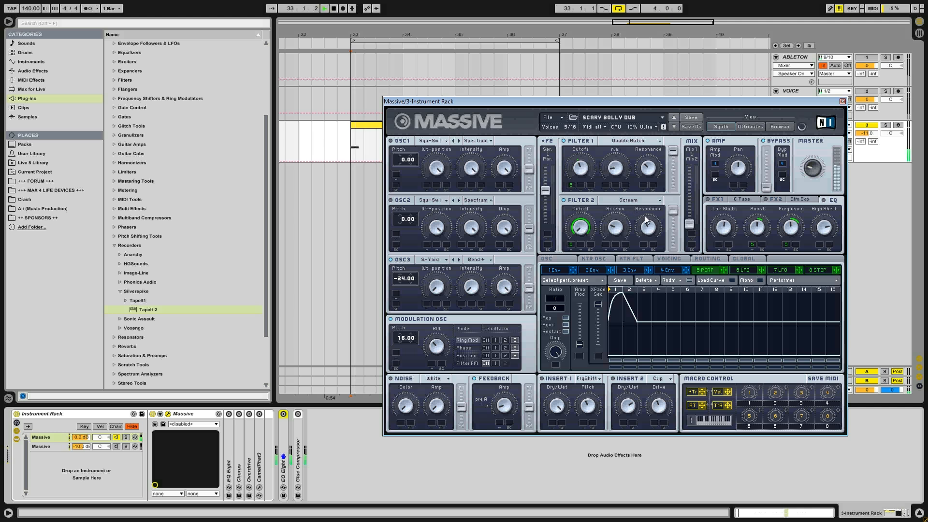
key(space)
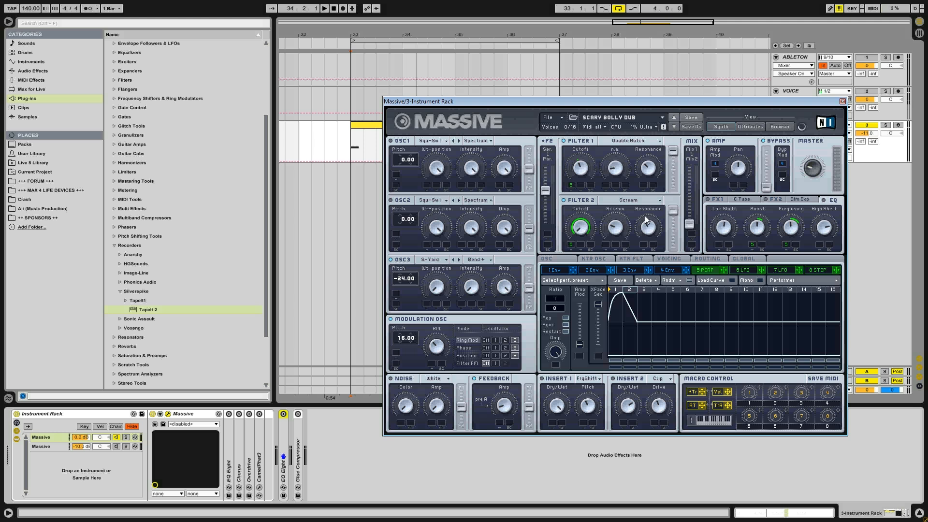
key(space)
key(space)
- Display the modulation oscillator's Filter FM amount and enable Filter FM on filter 1 while playing the clip
click(468, 365)
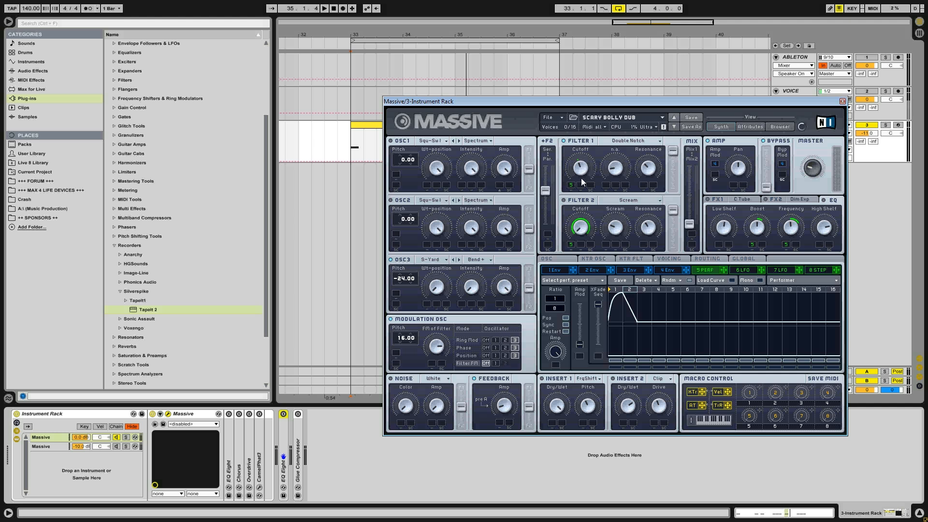
key(space)
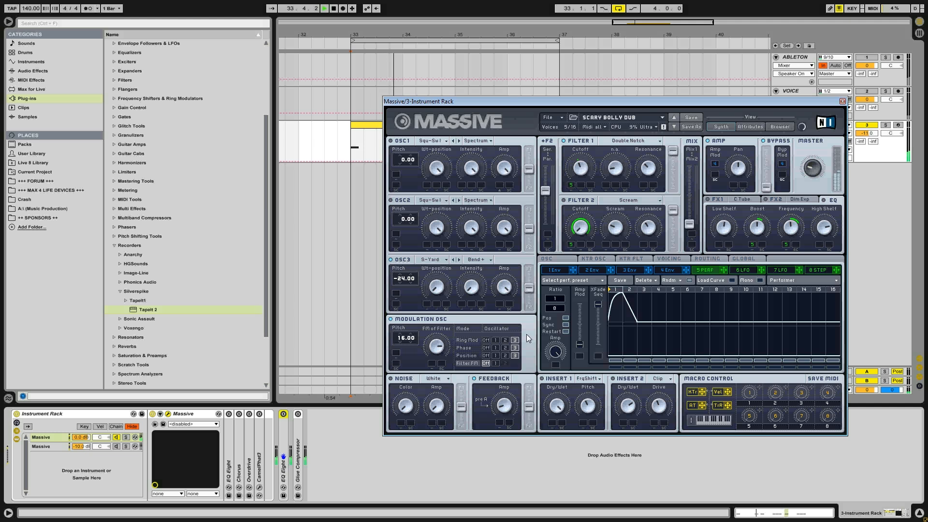
key(space)
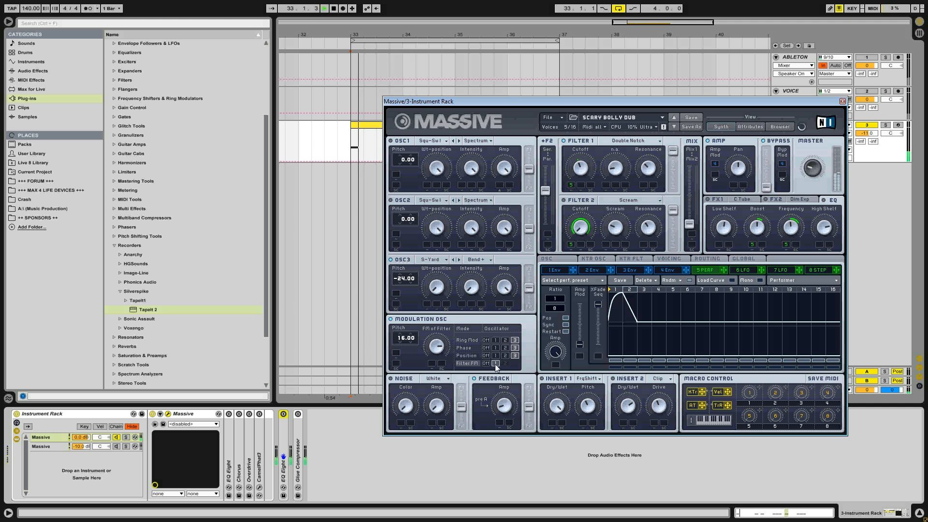
key(space)
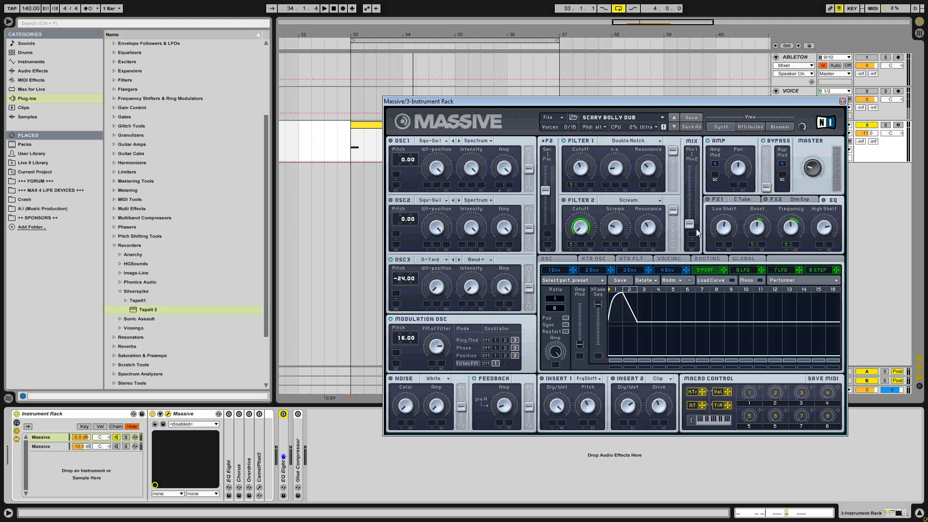
- Shift the filter mix toward Mix1 and compare Filter FM off and on while playing the clip
drag(692, 224, 691, 166)
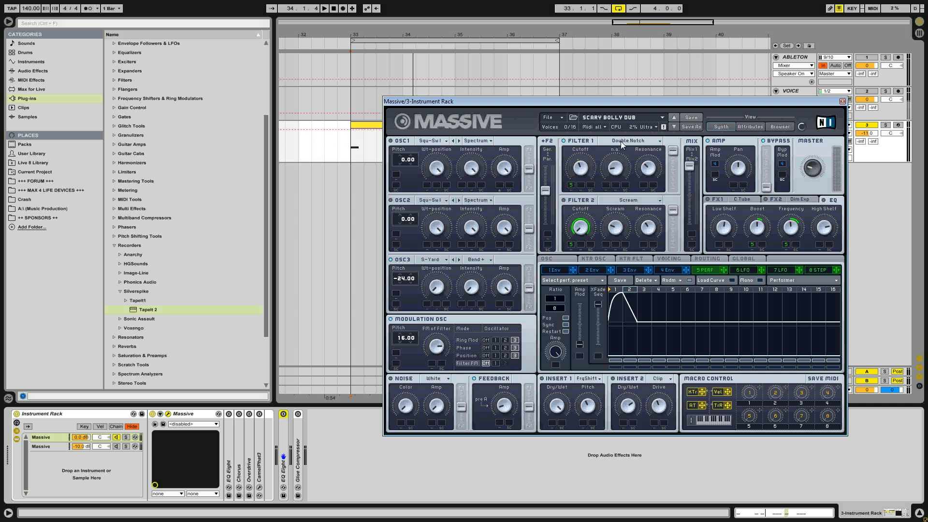
key(space)
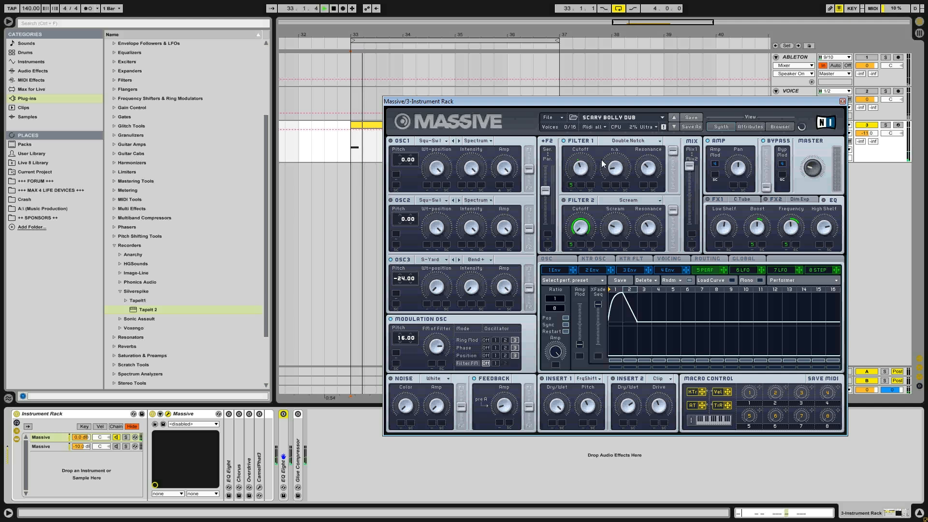
key(space)
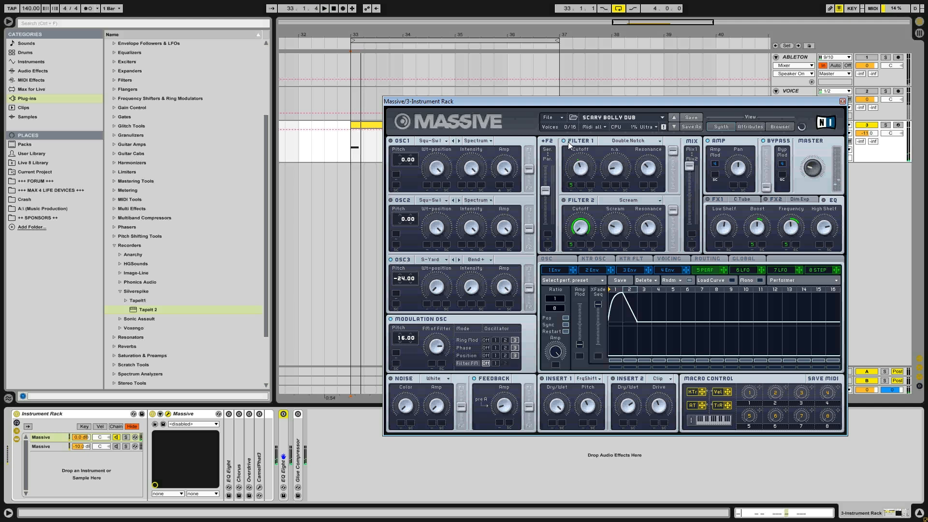
click(496, 364)
key(space)
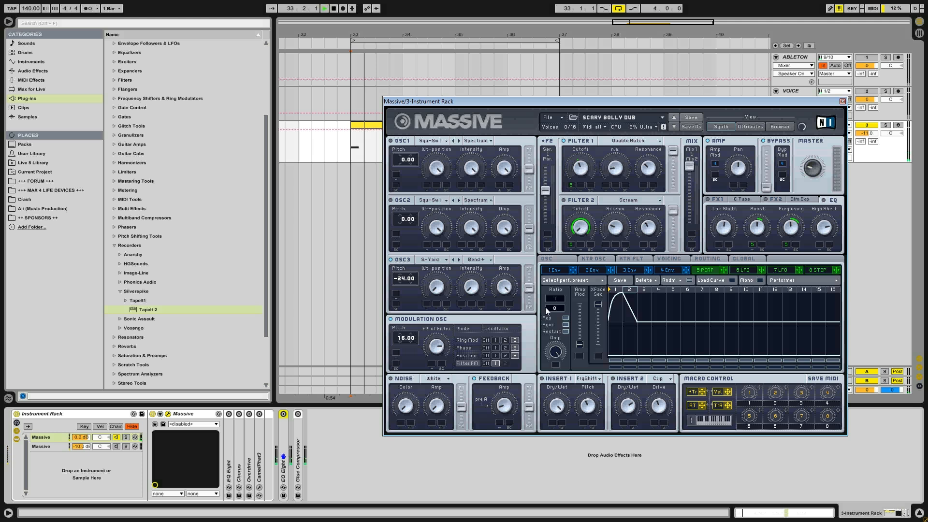
click(486, 363)
key(space)
key(space)
click(496, 363)
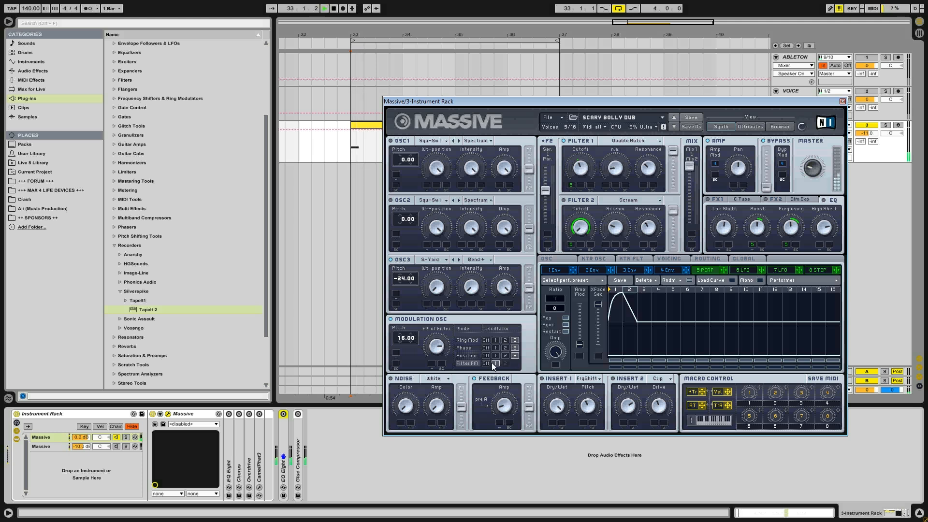
key(space)
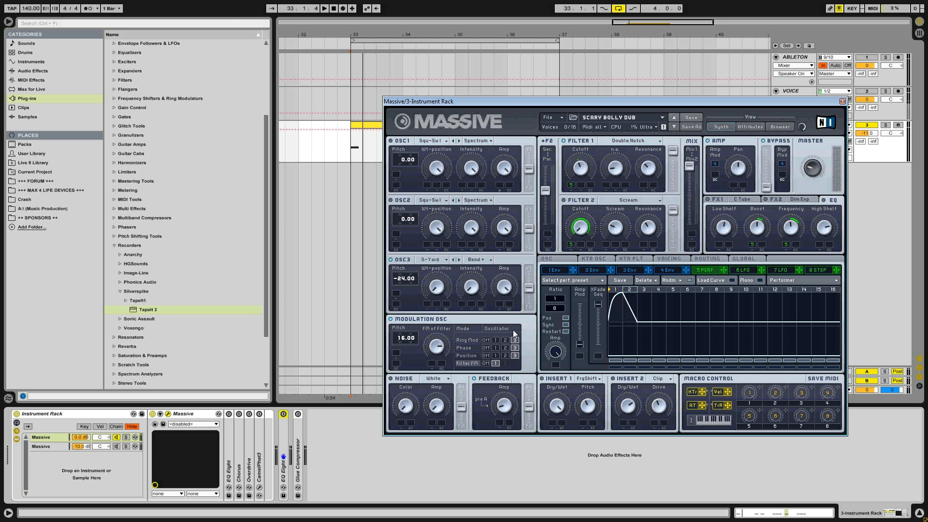
- Return the filter mix toward Mix2 and play the clip with Filter FM off and on, leaving it on filter 1
drag(690, 166, 690, 224)
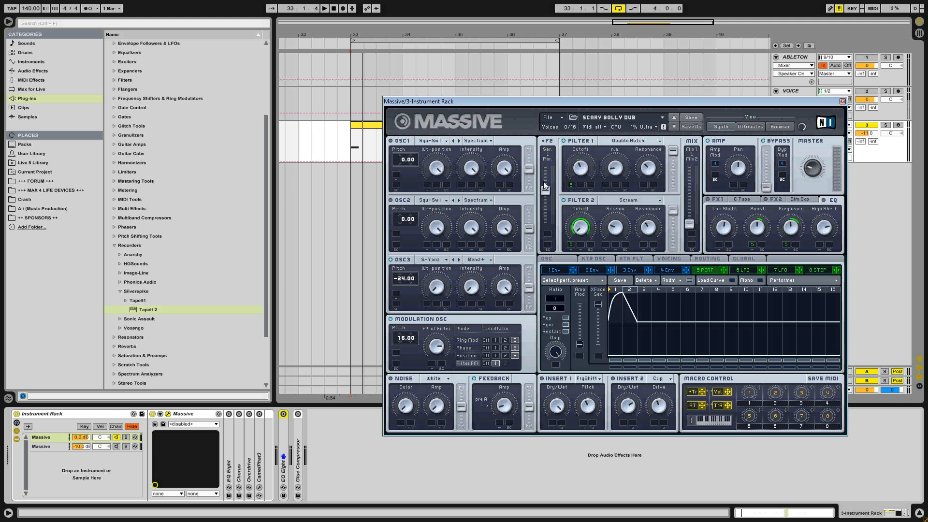
key(space)
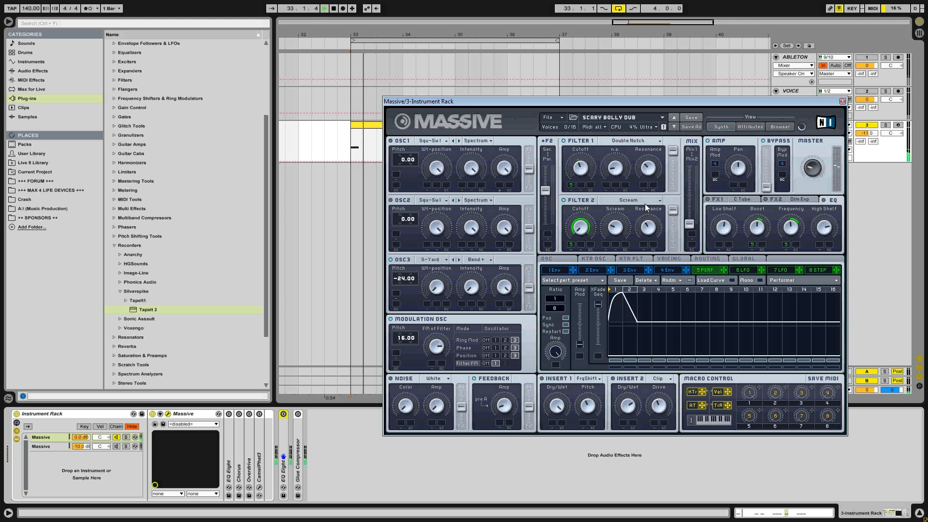
key(space)
click(487, 364)
key(space)
click(495, 364)
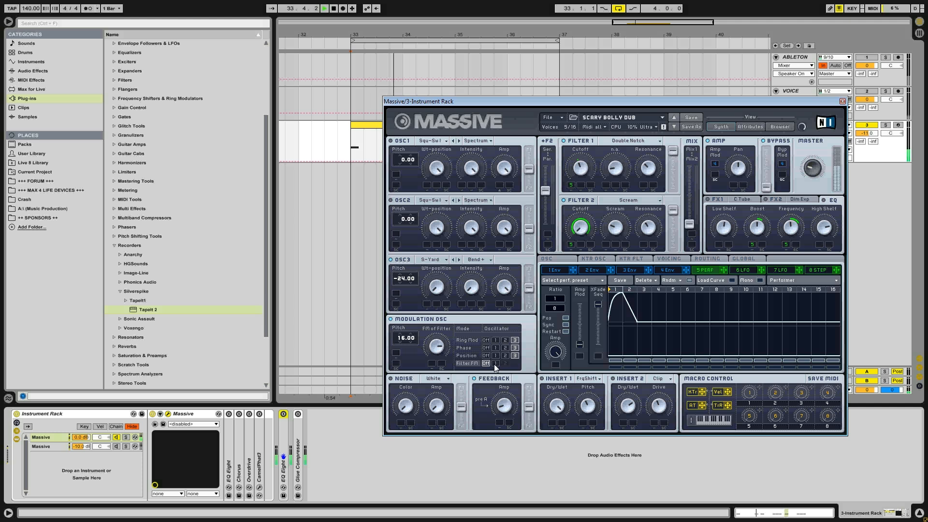
key(space)
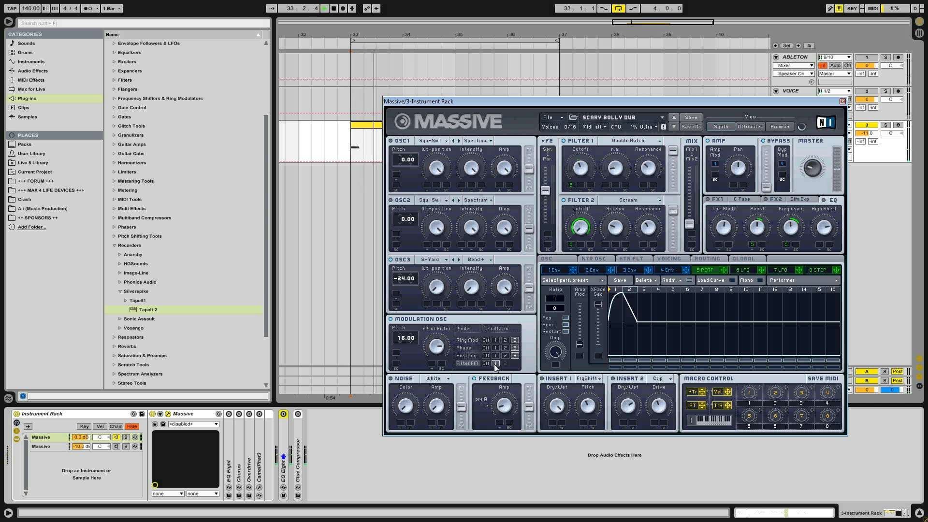
key(space)
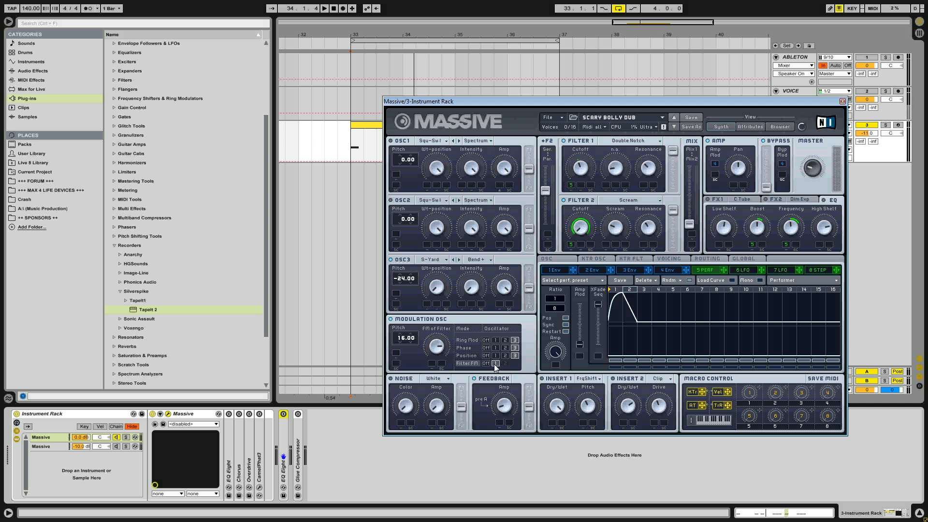
- Examine the FX1 C Tube and FX2 Dim Exp settings and play the clip
click(721, 198)
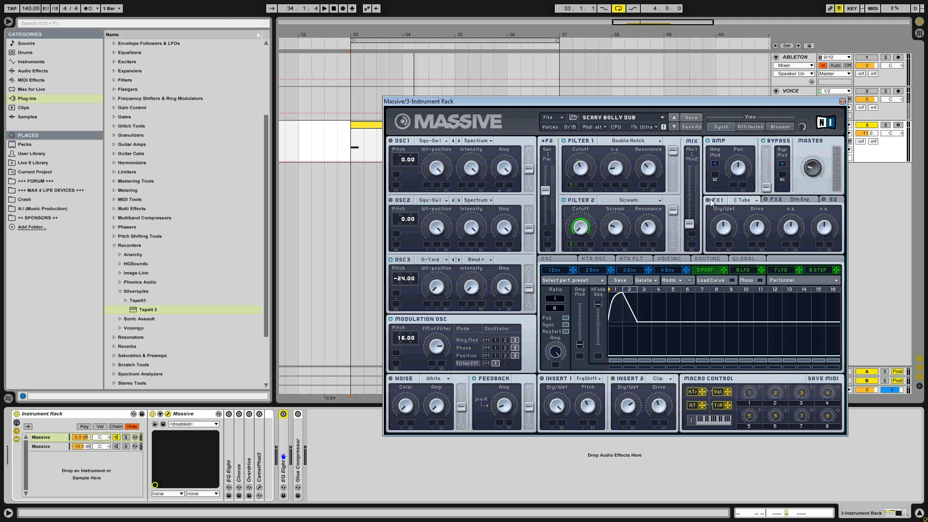
key(space)
click(799, 199)
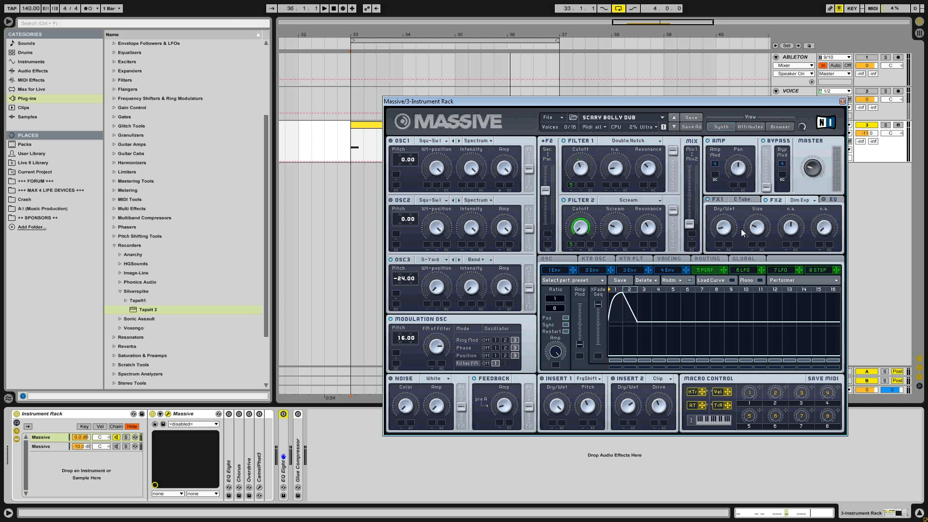
key(space)
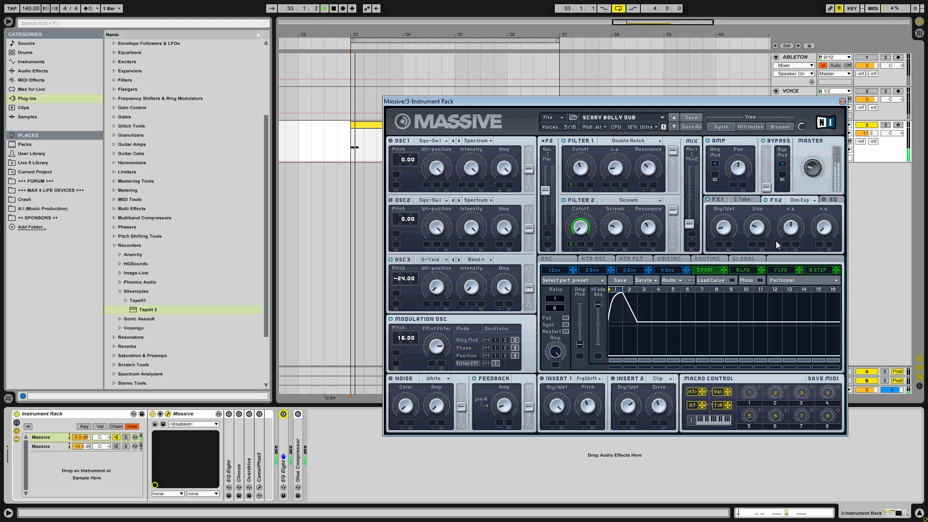
- Examine the EQ's Low Shelf, Boost, Frequency and High Shelf settings while playing the clip
click(828, 200)
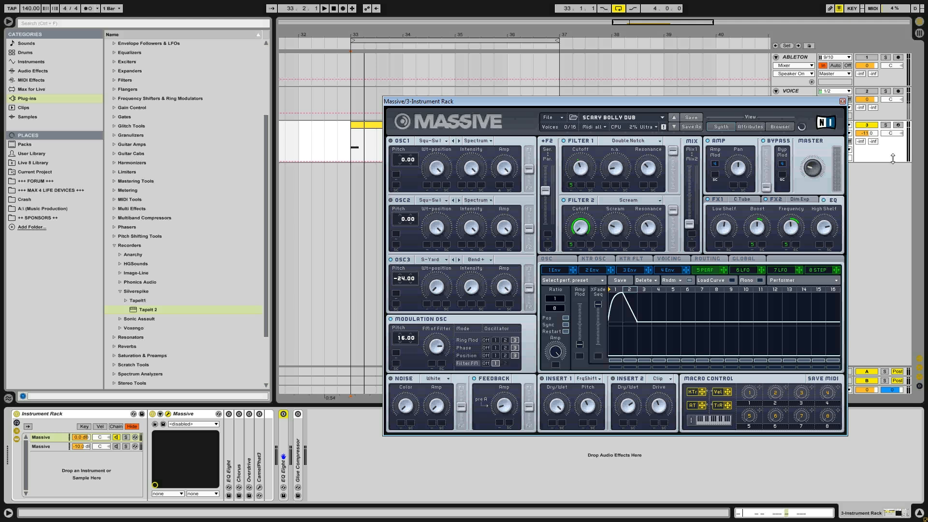
click(725, 228)
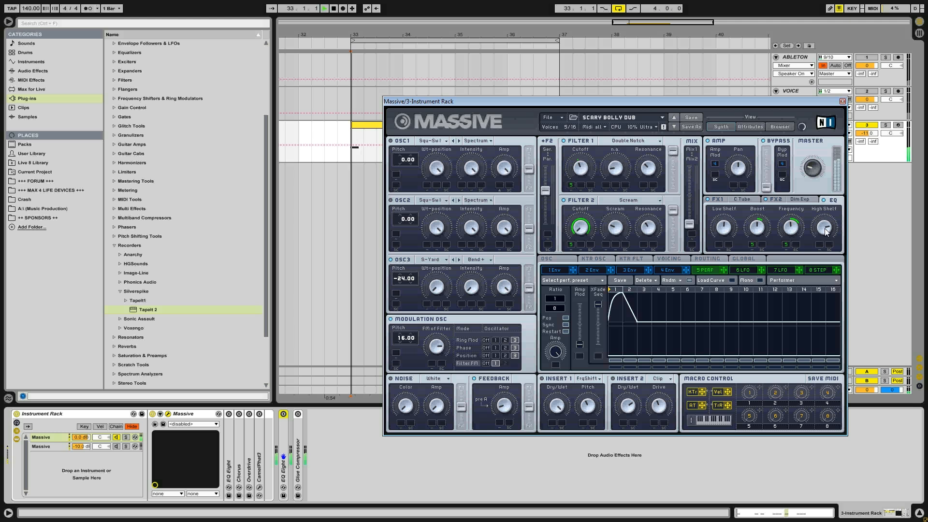
key(space)
key(space)
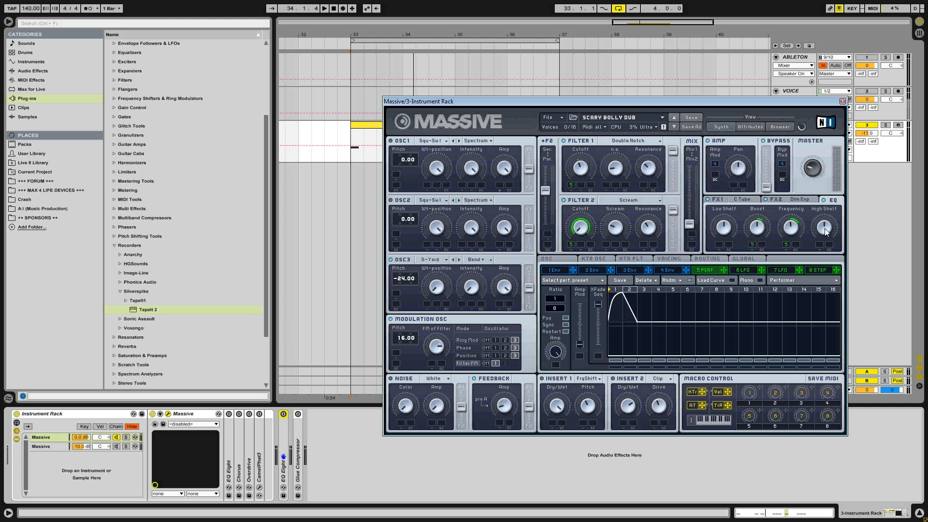
click(830, 200)
key(space)
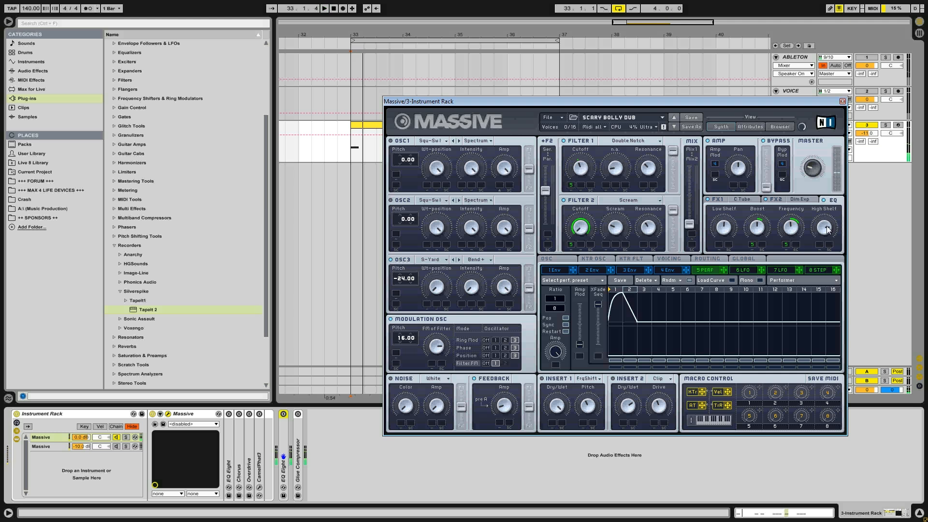
key(space)
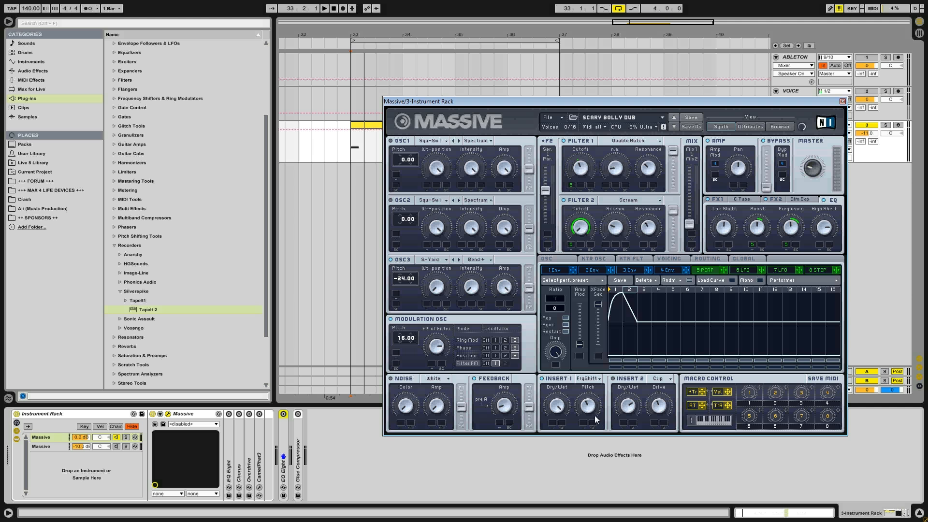
- Try lowering the FrqShift insert's Dry/Wet and play the clip repeatedly to hear the FrqShift and Clip inserts
drag(560, 406, 561, 437)
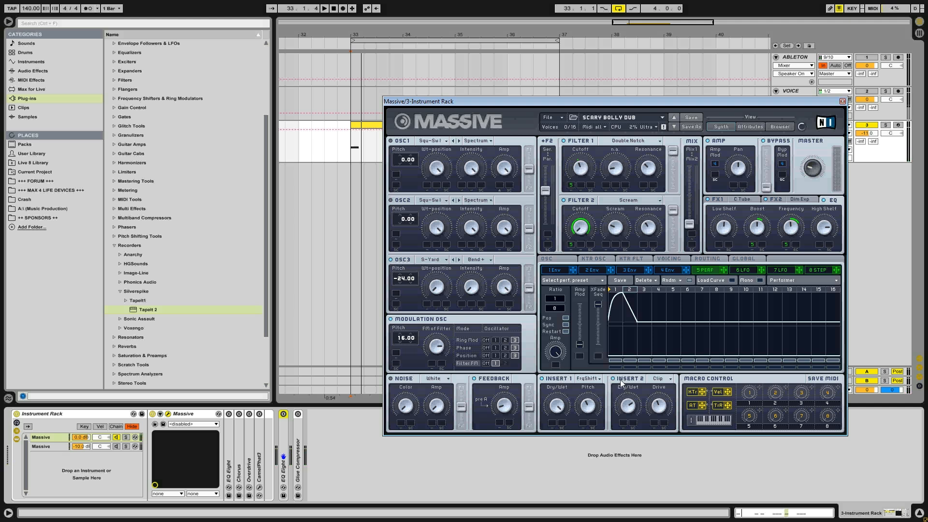
key(space)
key(space)
key(space)
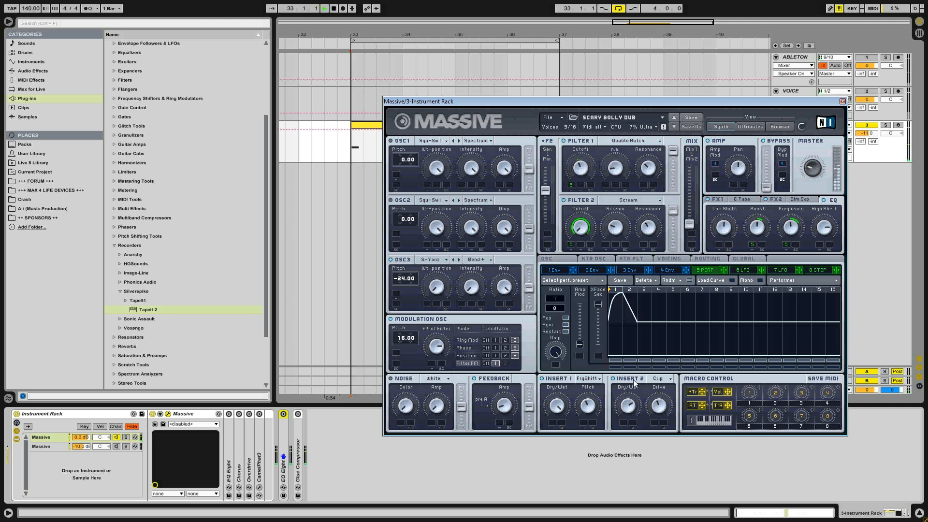
key(space)
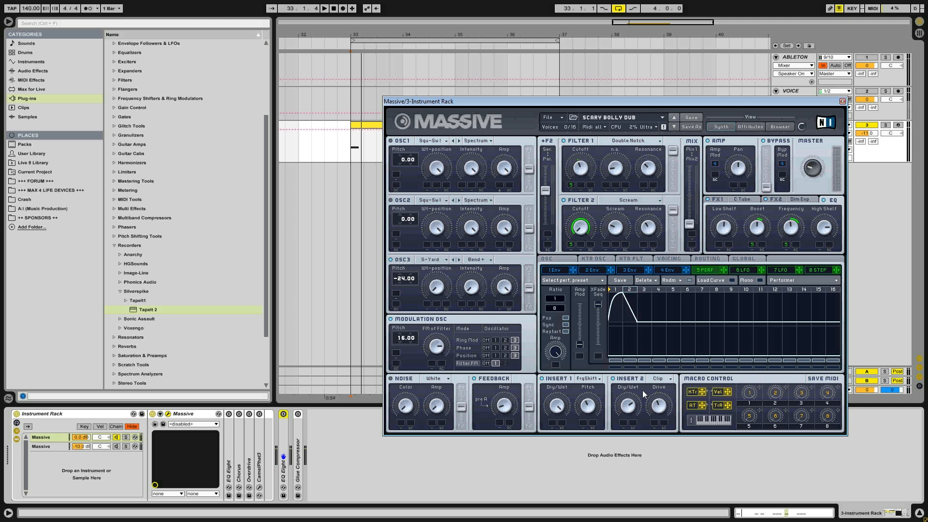
key(space)
key(space)
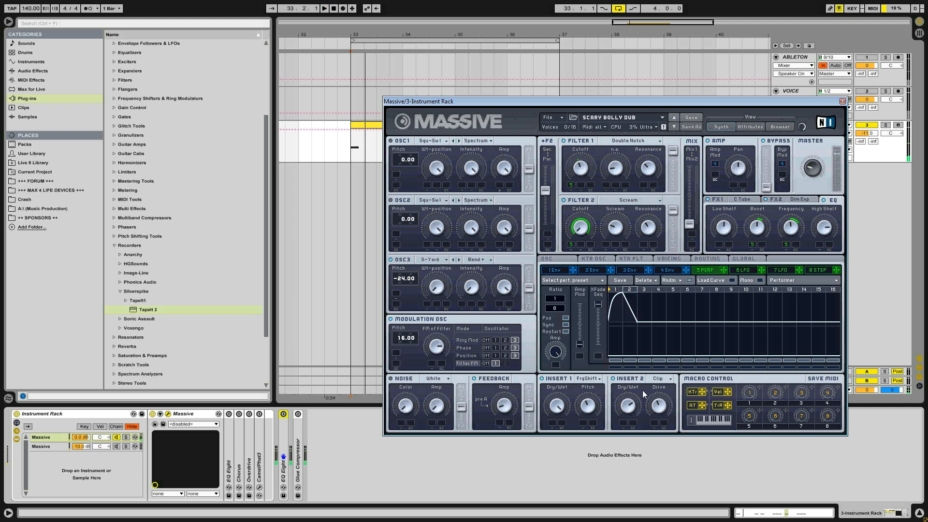
- Show Massive's routing, try Insert 1 ahead of Filter 1, put it back ahead of Filter 2 and play the clip
click(708, 259)
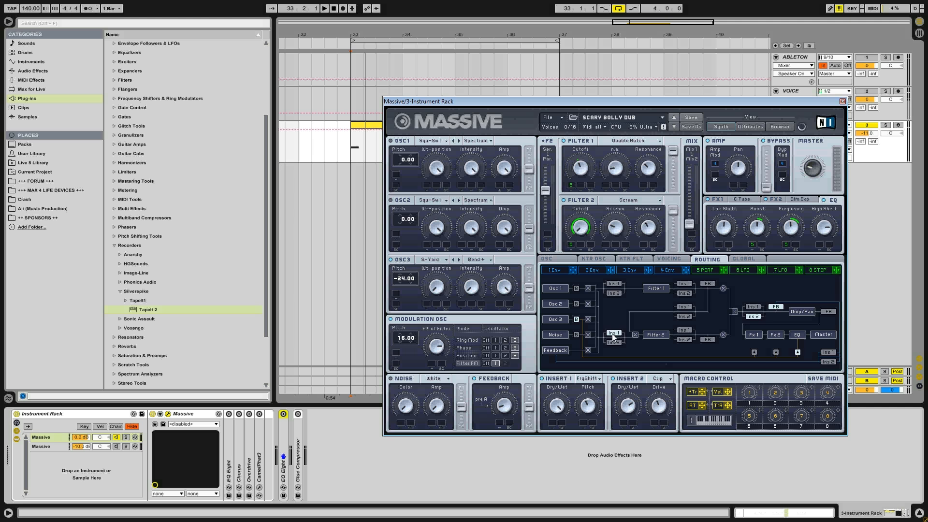
click(614, 283)
click(613, 332)
click(617, 286)
click(615, 333)
key(space)
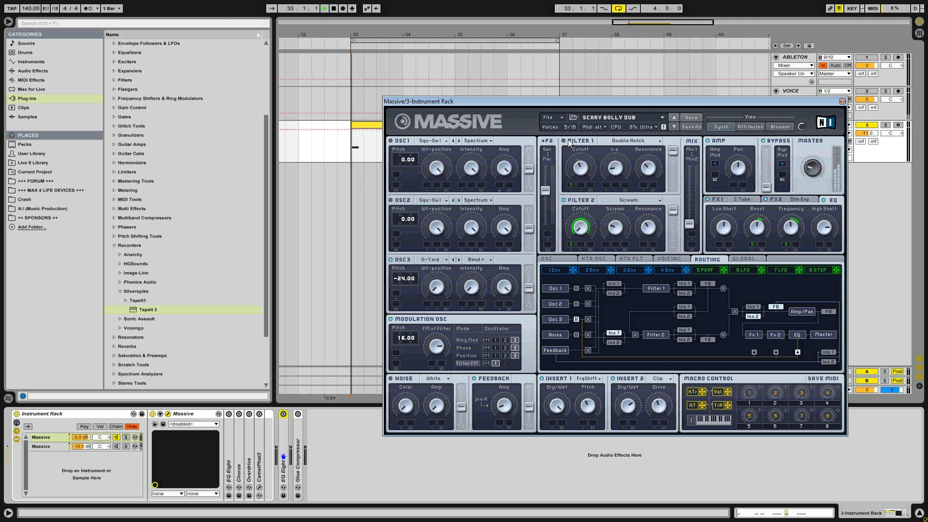
key(space)
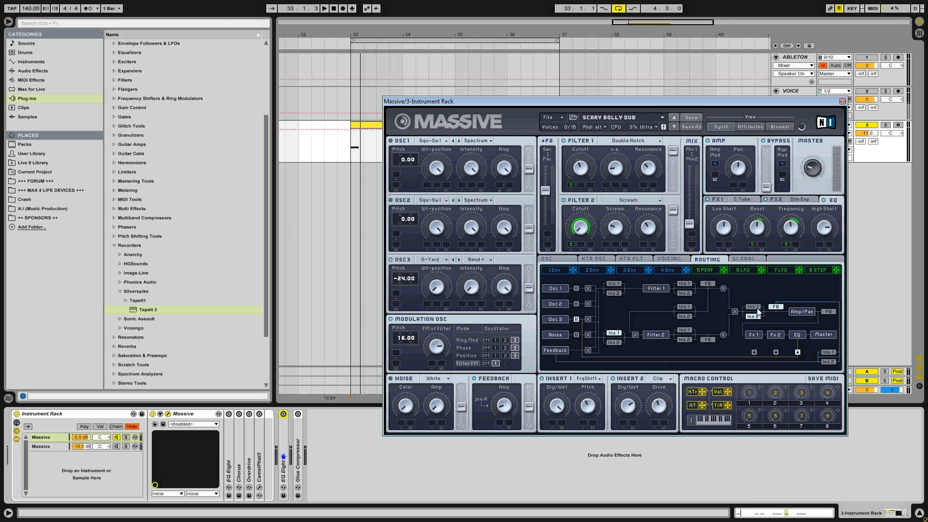
- Compare Insert 1 placed after the filter mix with Insert 1 ahead of Filter 2 while playing the clip, finishing ahead of Filter 2
key(space)
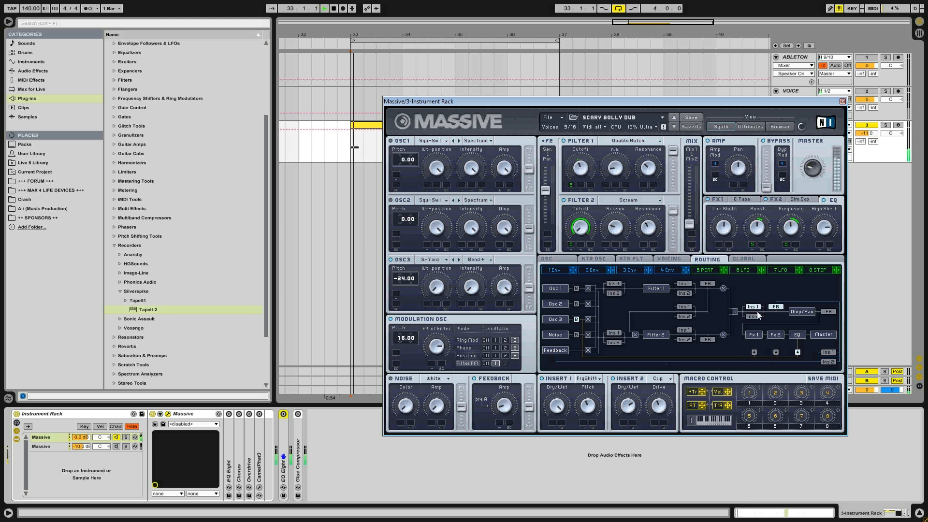
key(space)
click(613, 333)
click(753, 308)
click(614, 333)
key(space)
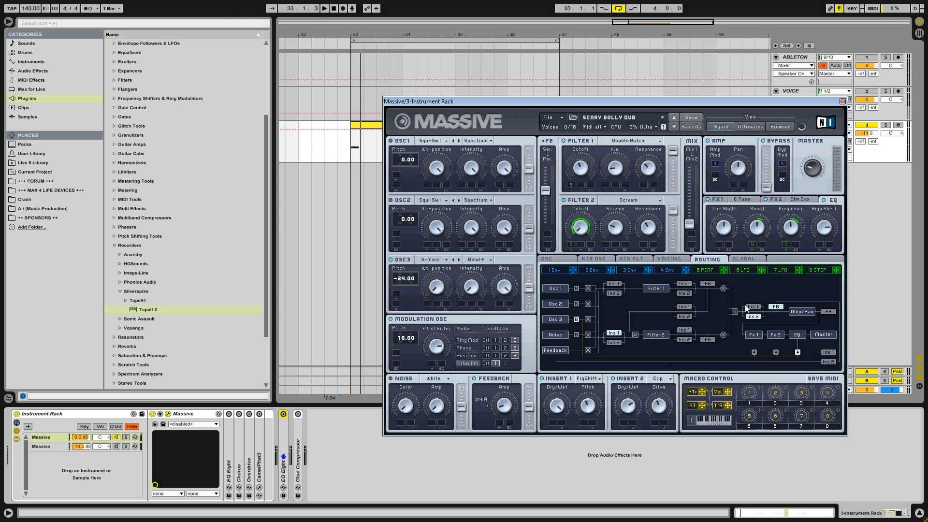
click(760, 308)
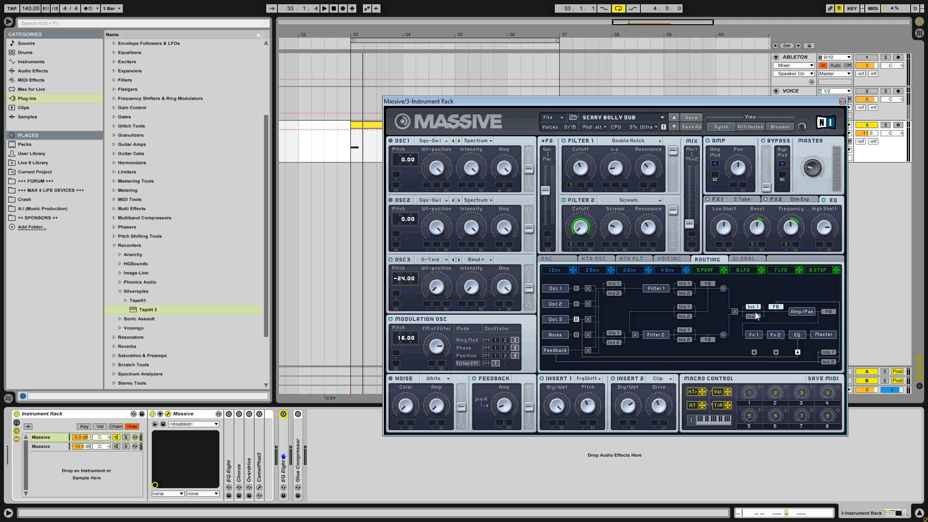
key(space)
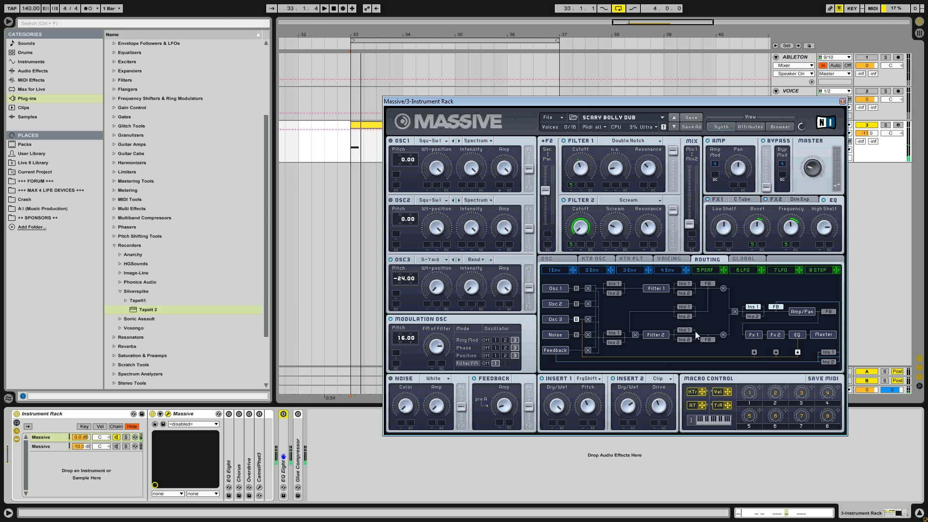
key(space)
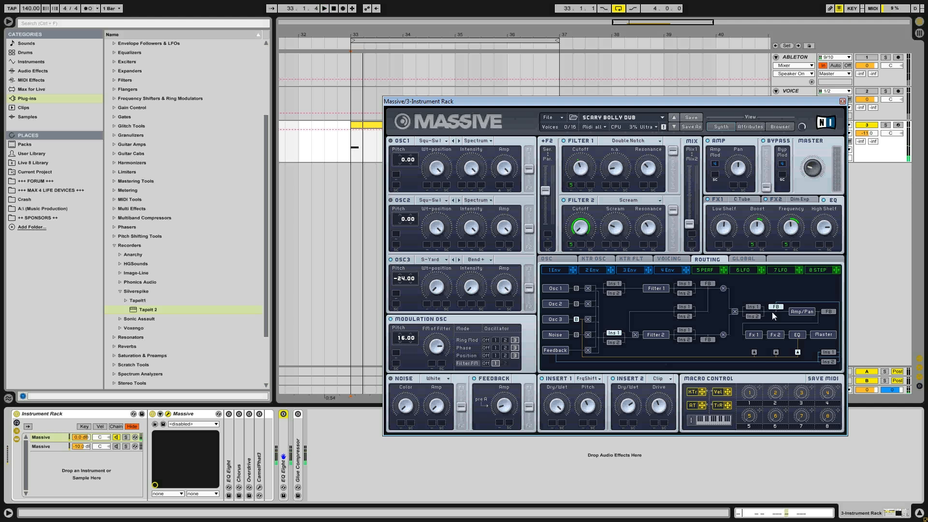
key(space)
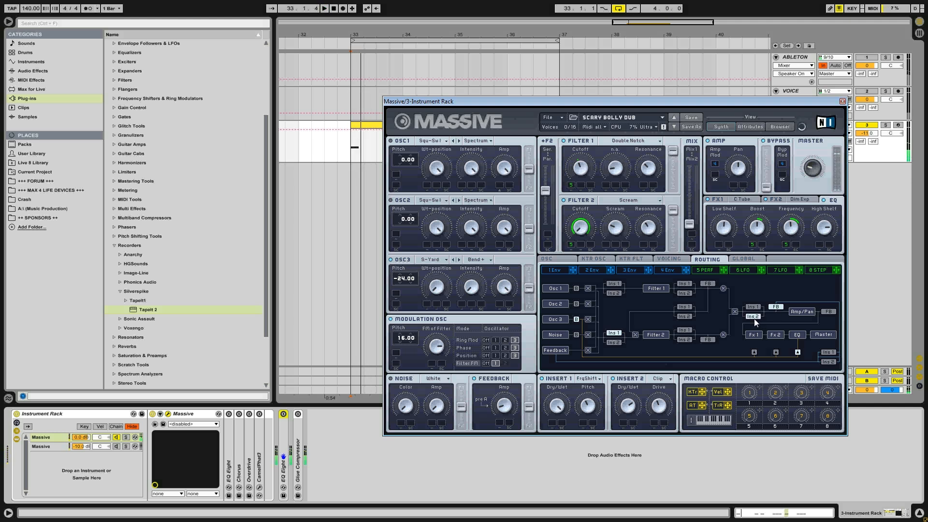
key(space)
click(622, 331)
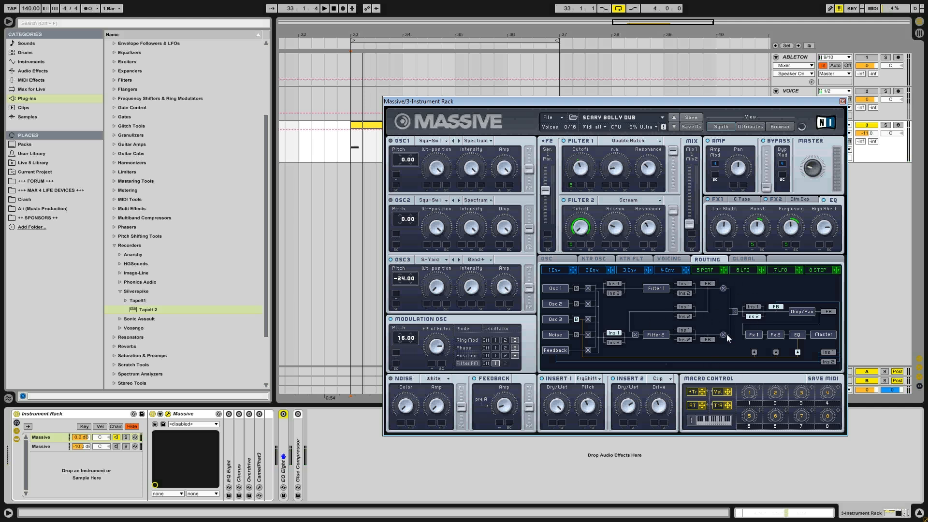
- Try Insert 1 after the filter mix with Insert 2 directly after Filter 2, and play the clip
click(756, 307)
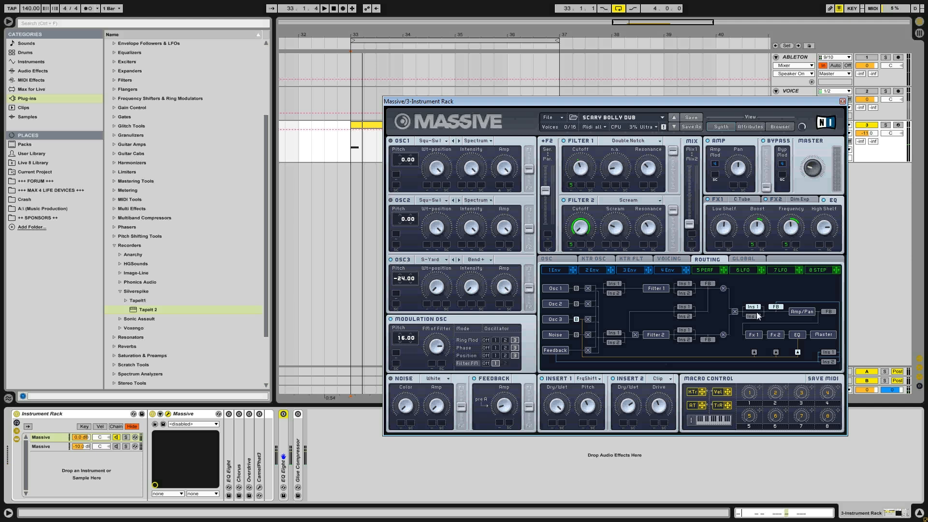
click(684, 339)
key(space)
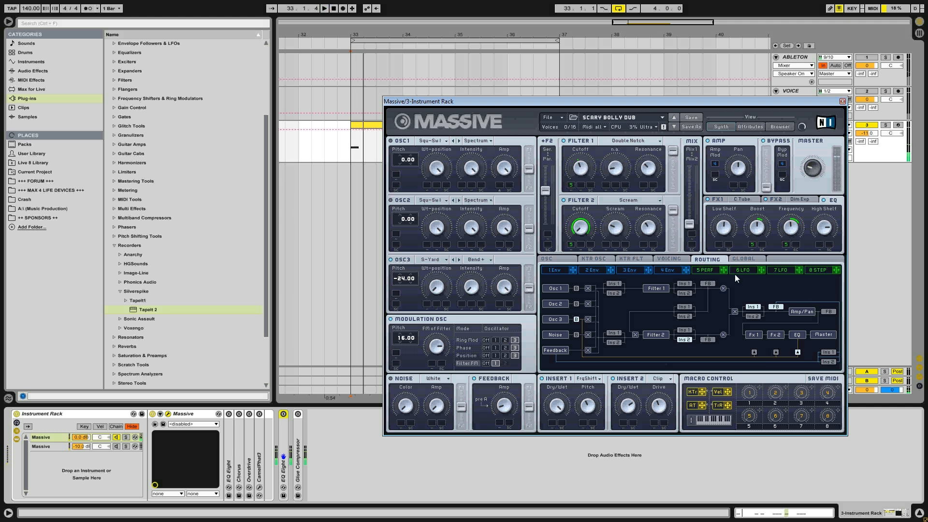
key(space)
- Compare Insert 1 directly after and directly before Filter 2 while playing the clip, leaving it before Filter 2 and Insert 2 after the filter mix
click(686, 329)
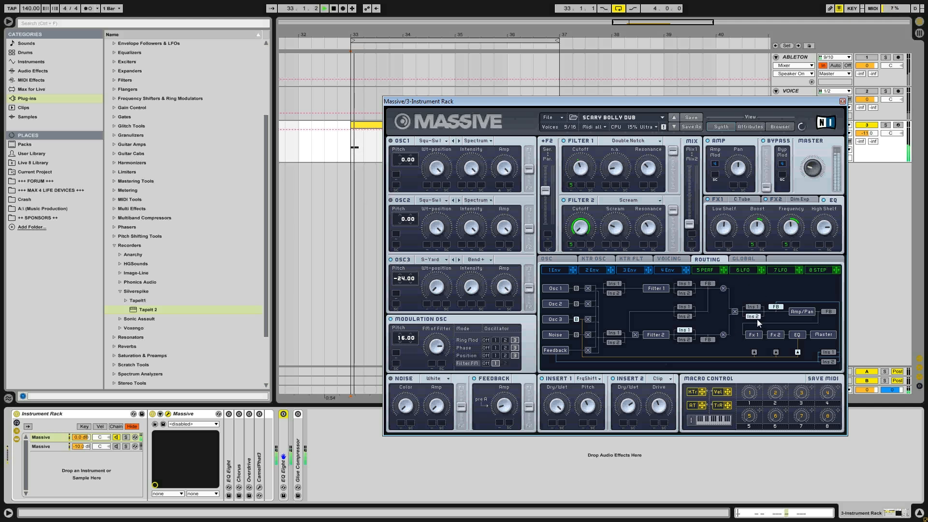
click(614, 334)
key(space)
click(617, 285)
click(614, 334)
key(space)
click(684, 331)
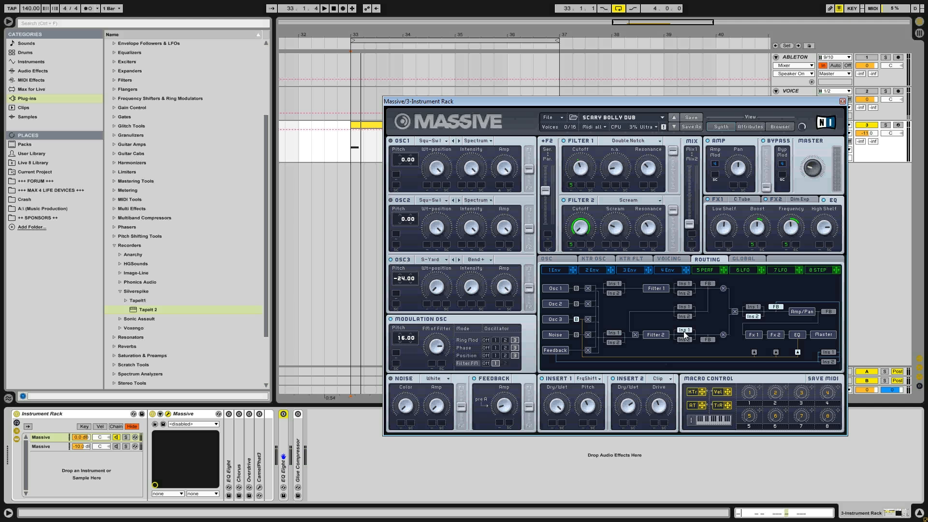
key(space)
click(612, 333)
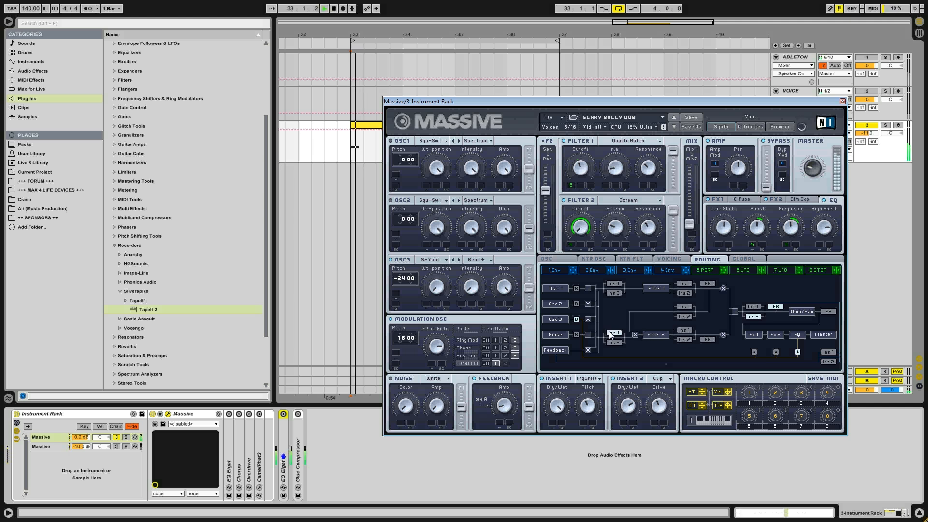
click(685, 329)
key(space)
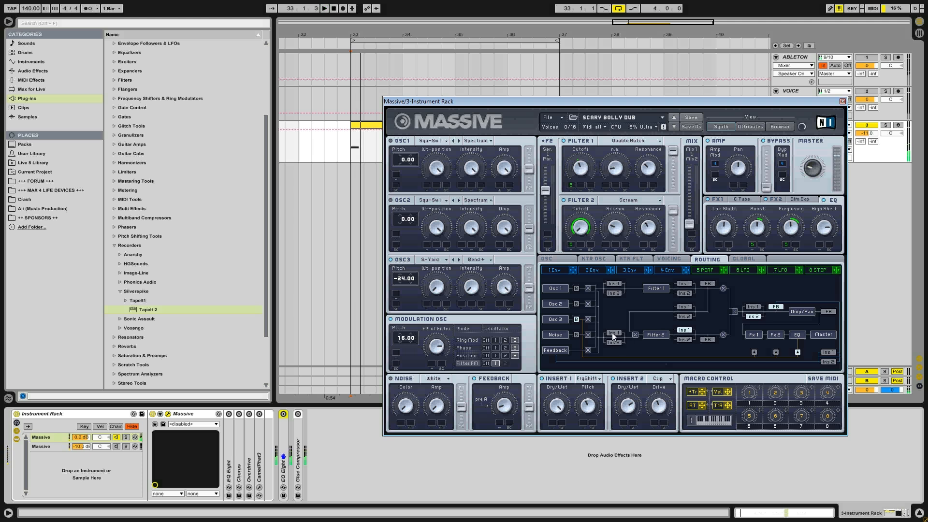
click(620, 333)
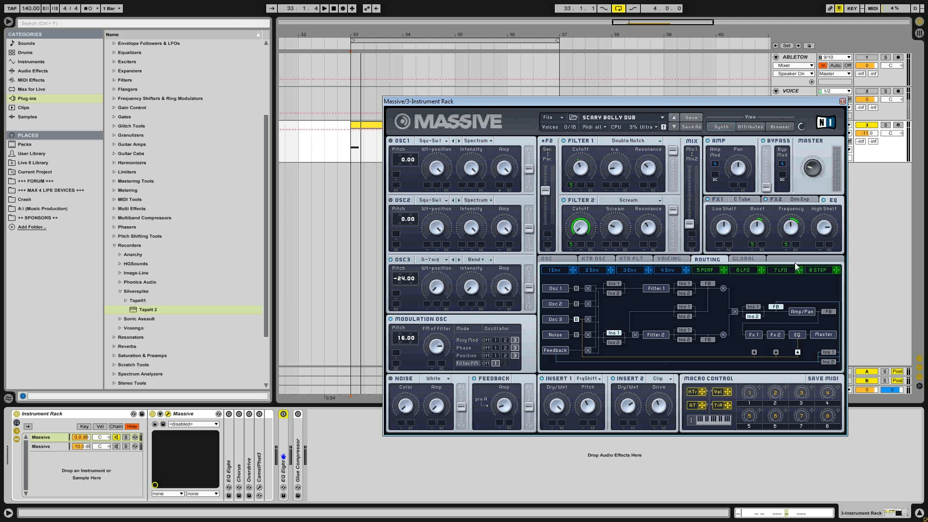
- Close the Massive window, unfold and enable the EQ Eight beside it, and play the clip with band 6 off and on, leaving it on
click(842, 102)
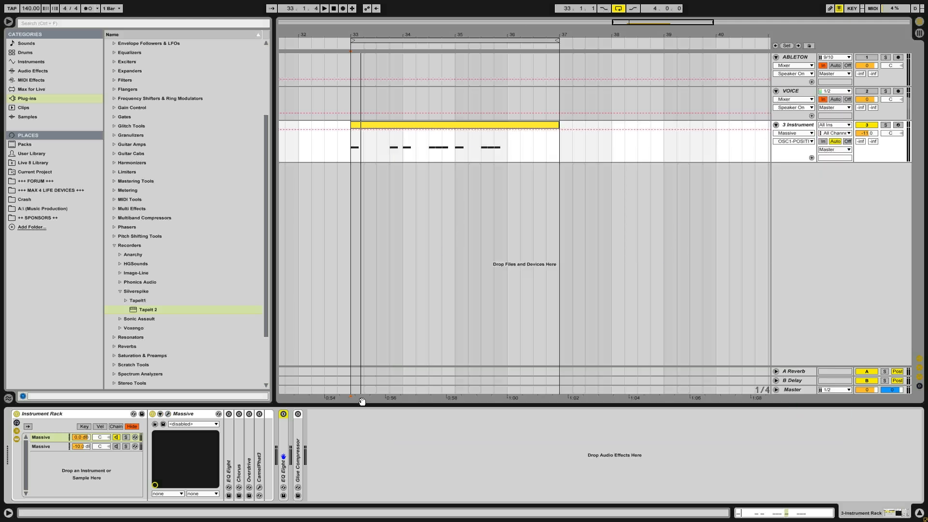
double_click(230, 437)
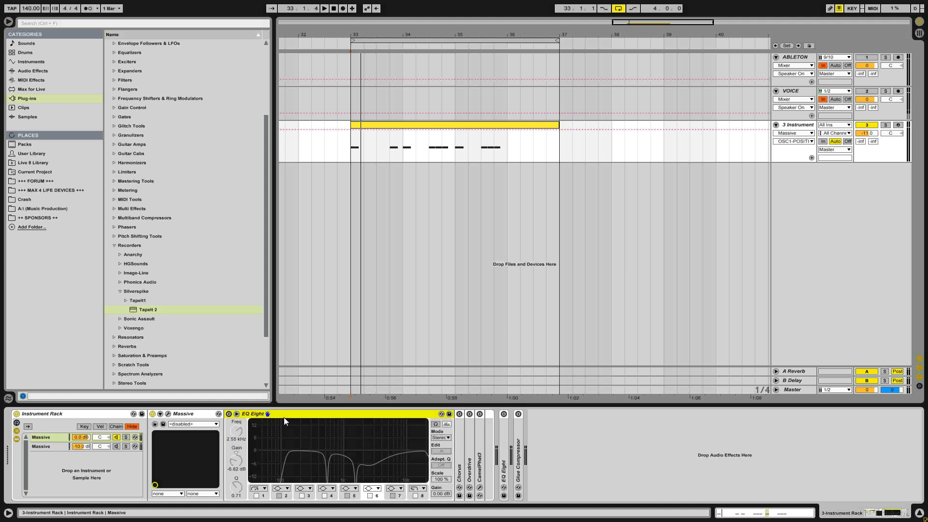
click(228, 414)
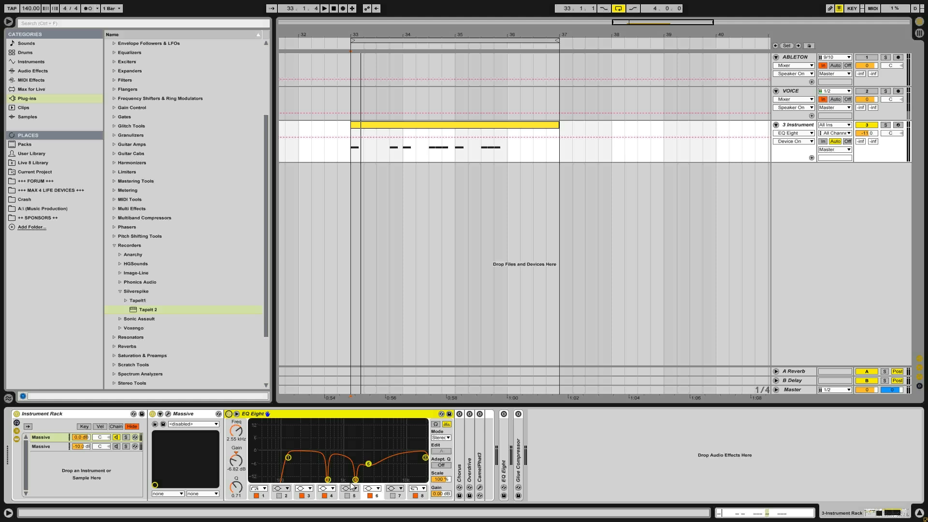
key(space)
click(370, 496)
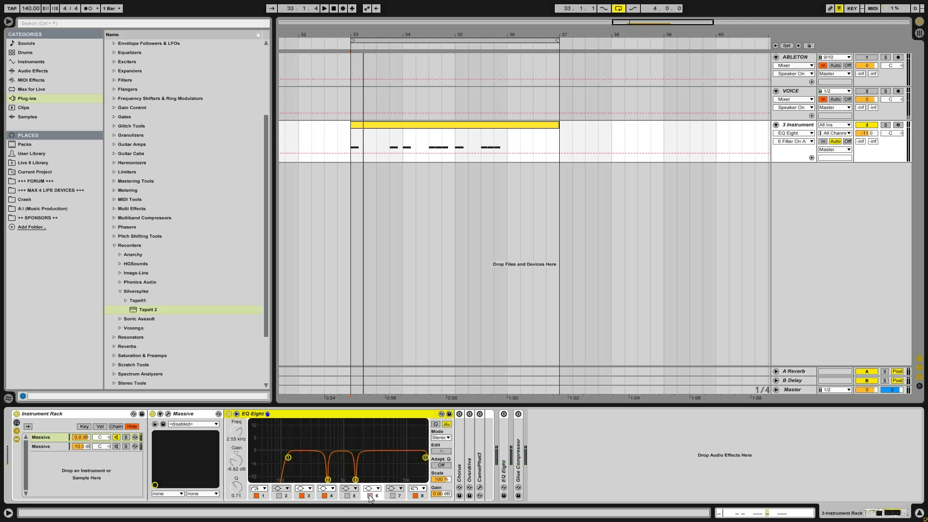
key(space)
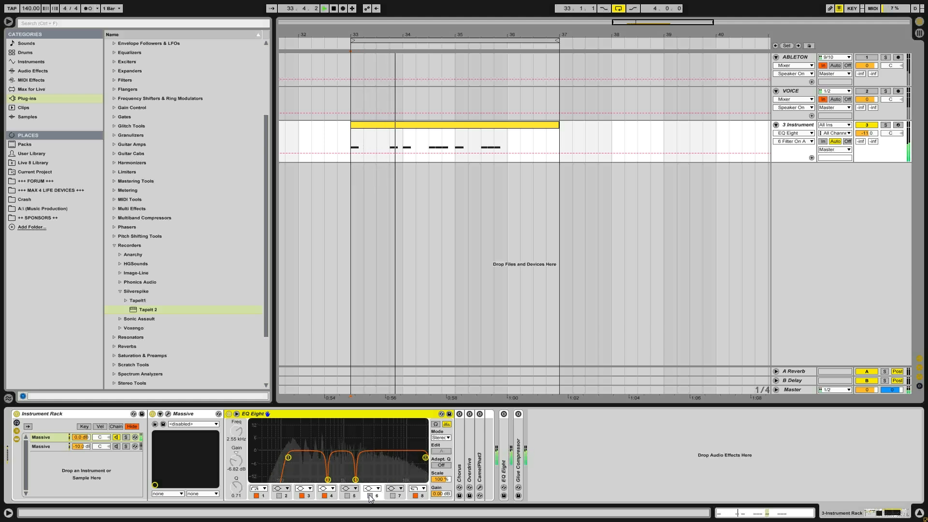
click(370, 496)
key(space)
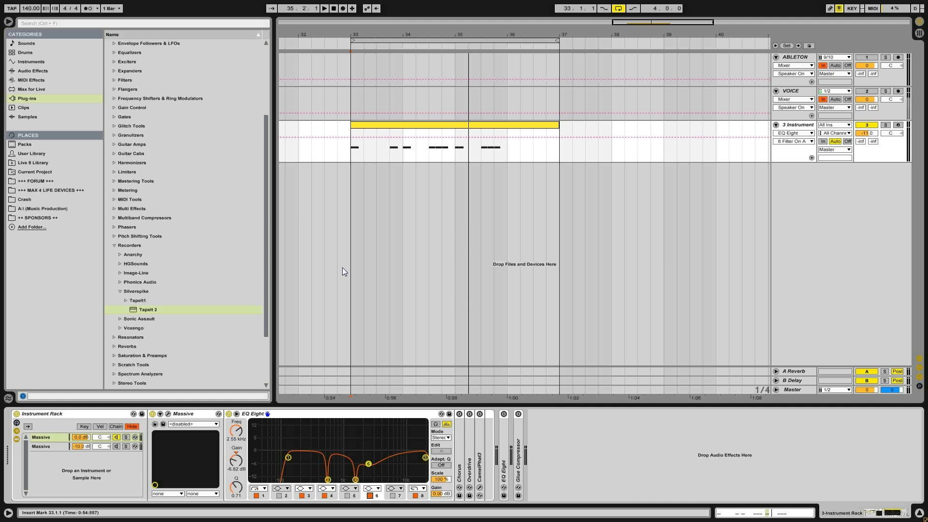
- Unfold and enable the Chorus, and compare the clip with it off and on during playback, leaving it on
double_click(457, 428)
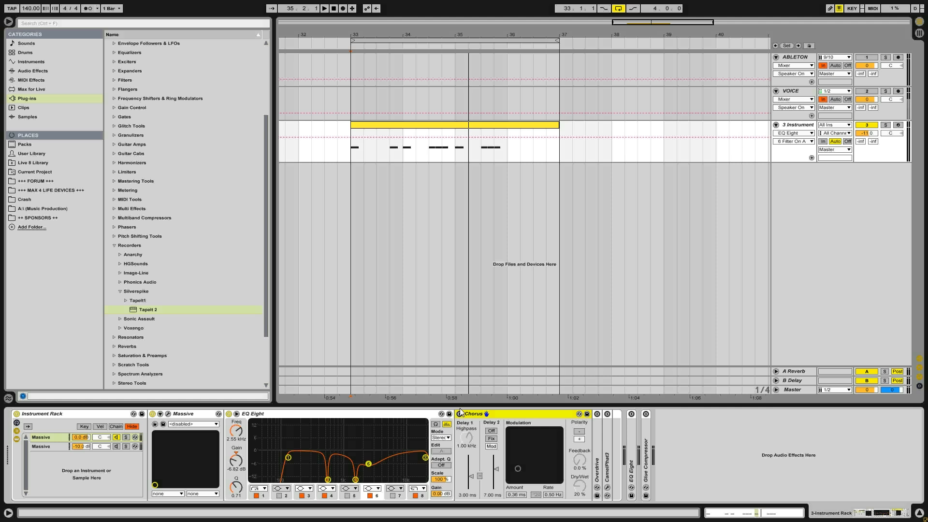
click(460, 414)
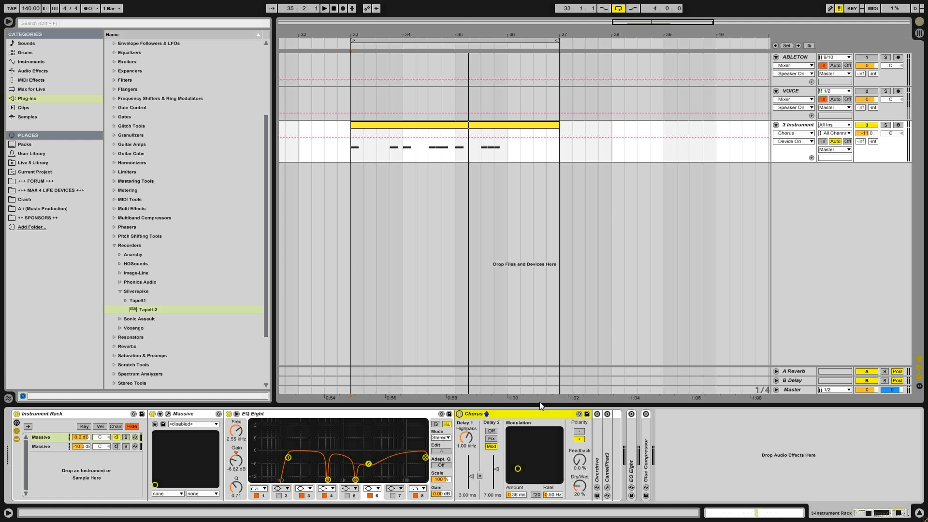
key(space)
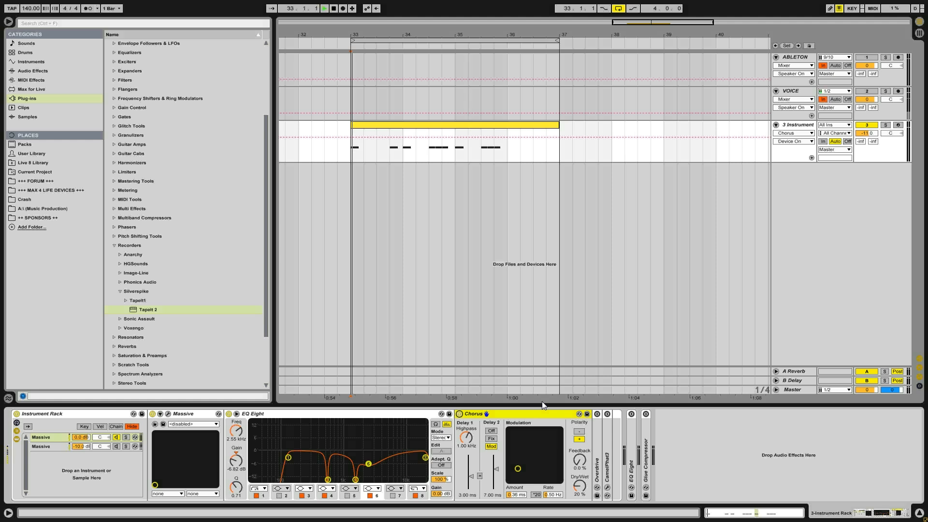
click(460, 415)
click(459, 414)
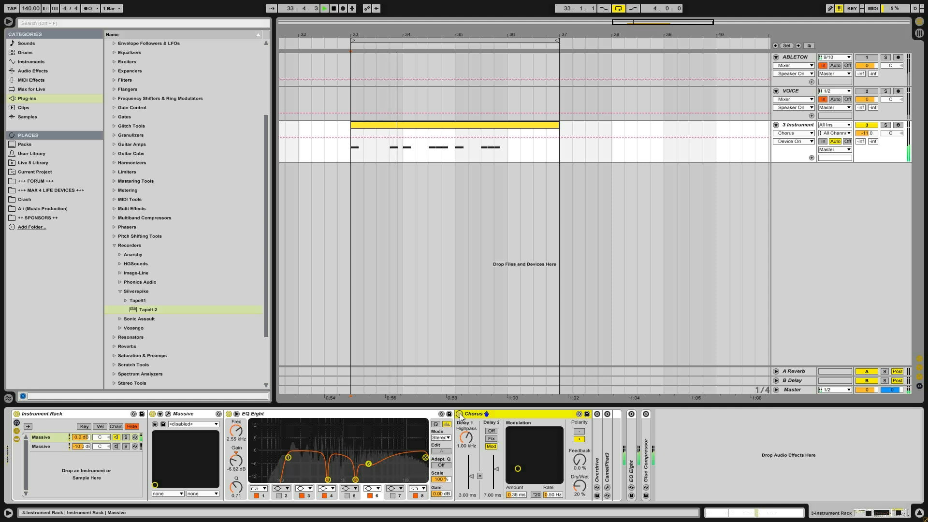
click(460, 414)
click(460, 414)
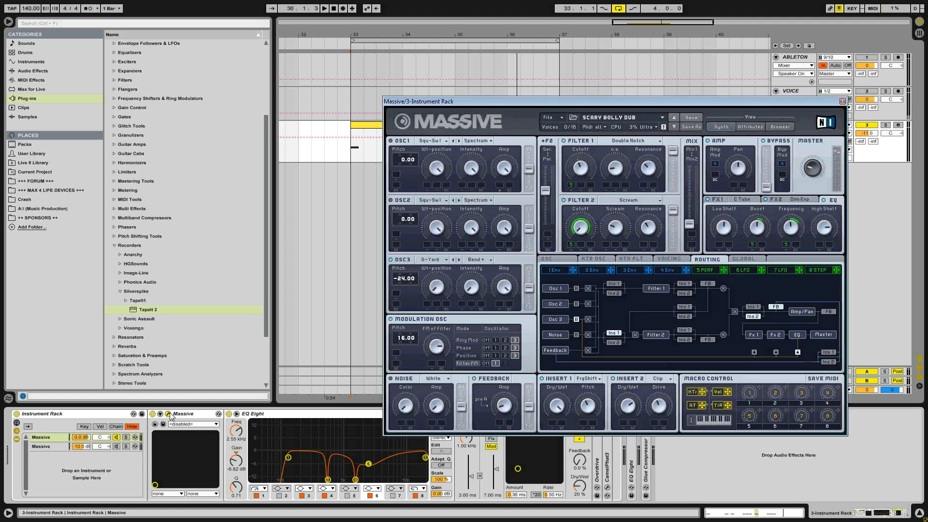
- Reopen Massive and examine its voicing settings and the oscillator phases with Restart via Gate
click(169, 414)
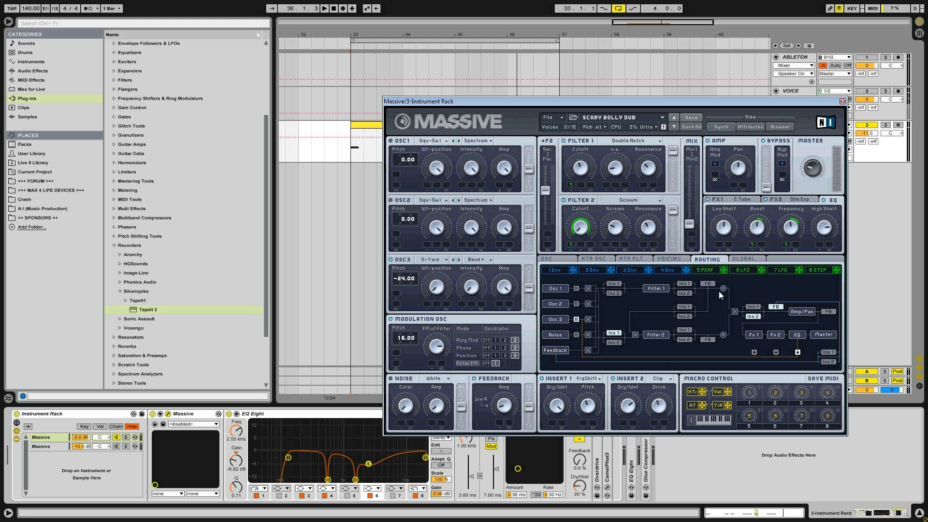
click(666, 261)
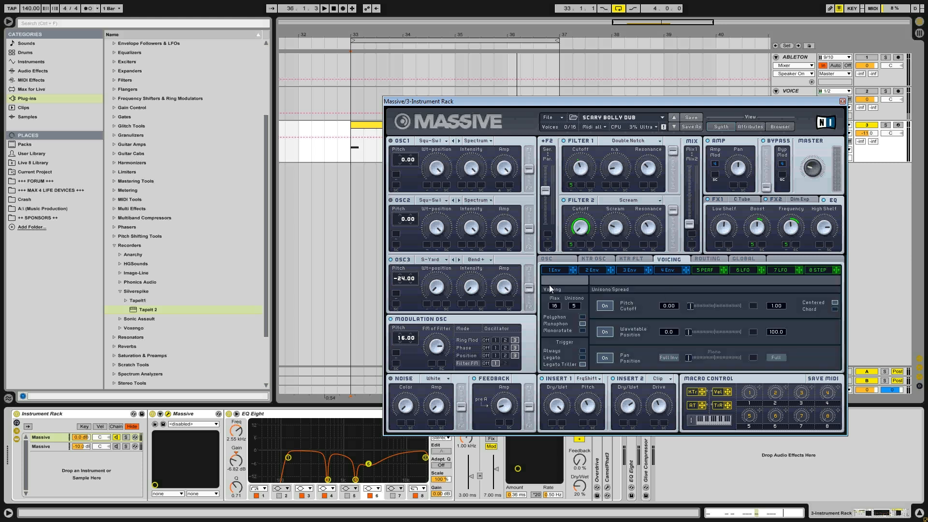
click(572, 261)
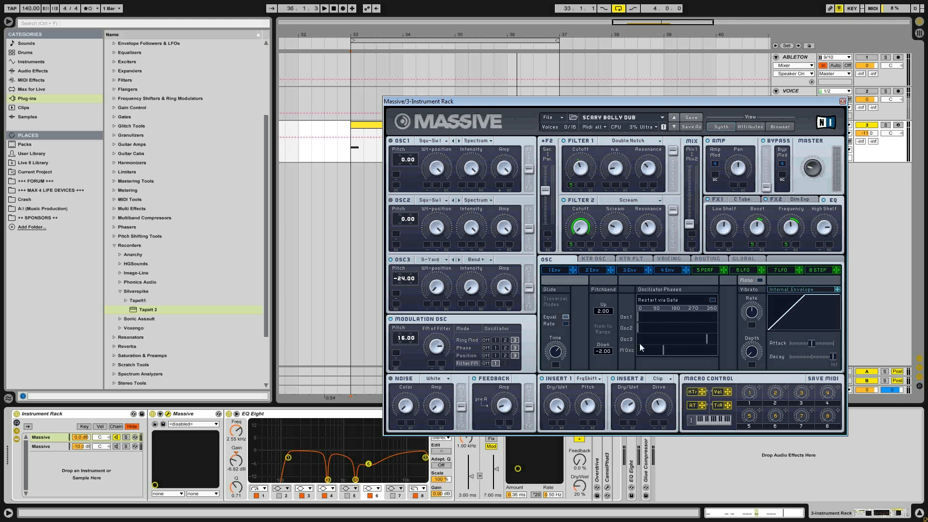
- Show Massive's voicing settings and compare the clip with the pitch, wavetable and pan unison spreads on and off
click(664, 260)
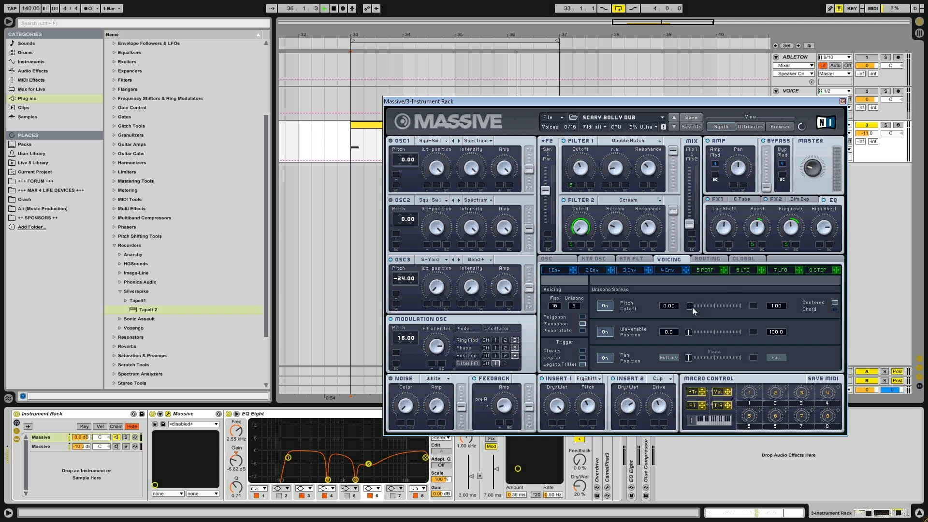
key(space)
key(space)
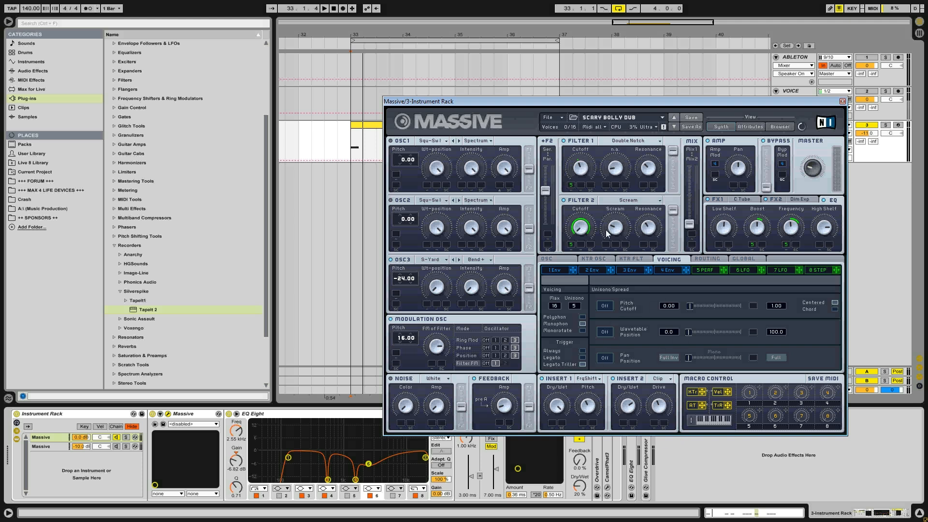
key(space)
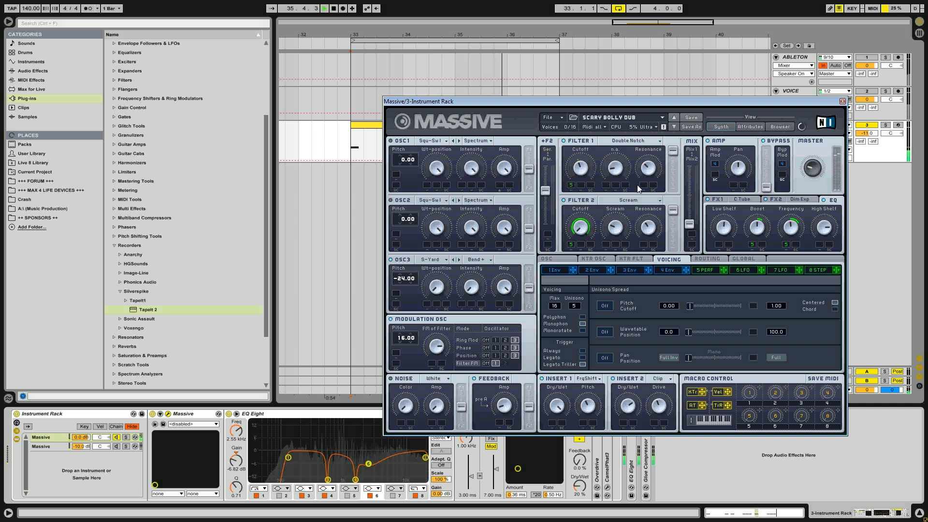
key(space)
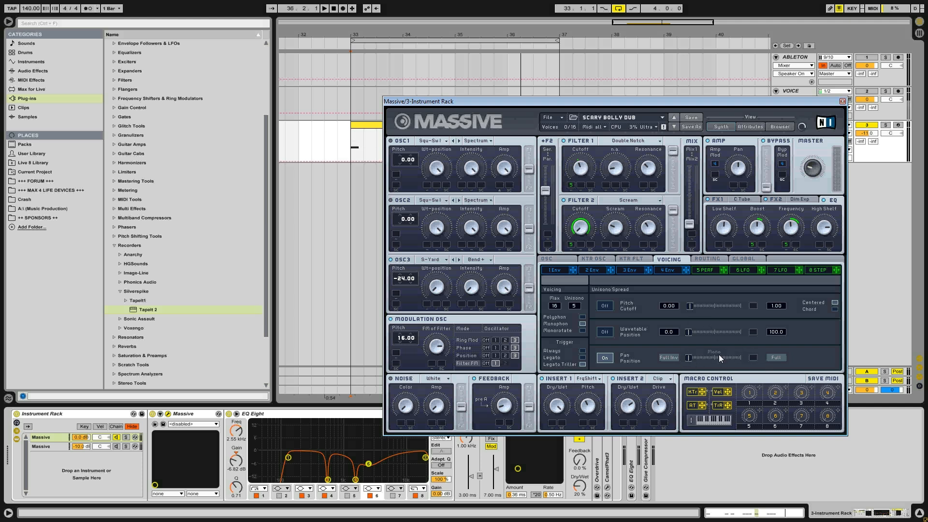
- Turn on the pan position unison spread, widen it slightly and replay the clip's opening to hear it
key(space)
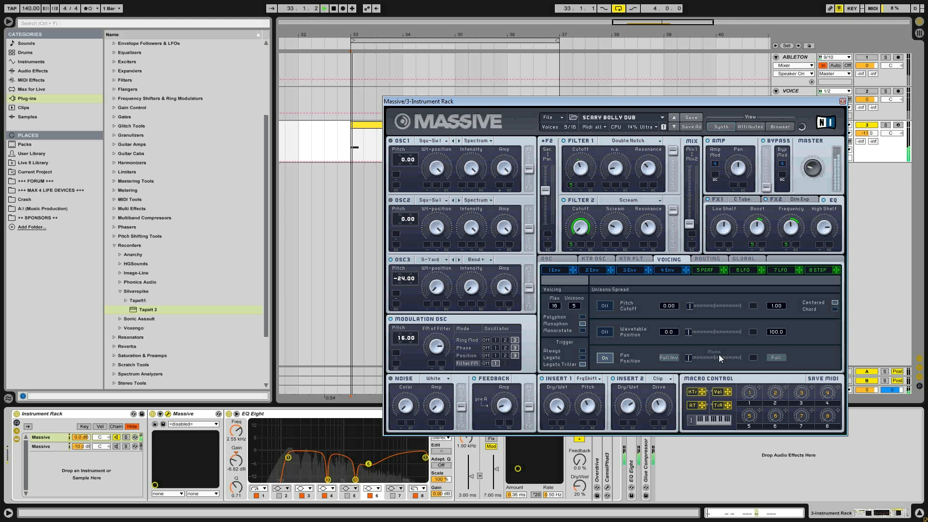
mouse_move(691, 359)
mouse_down()
mouse_move(715, 356)
mouse_move(678, 359)
mouse_move(698, 358)
mouse_up()
key(space)
key(space)
key(space)
key(space)
key(space)
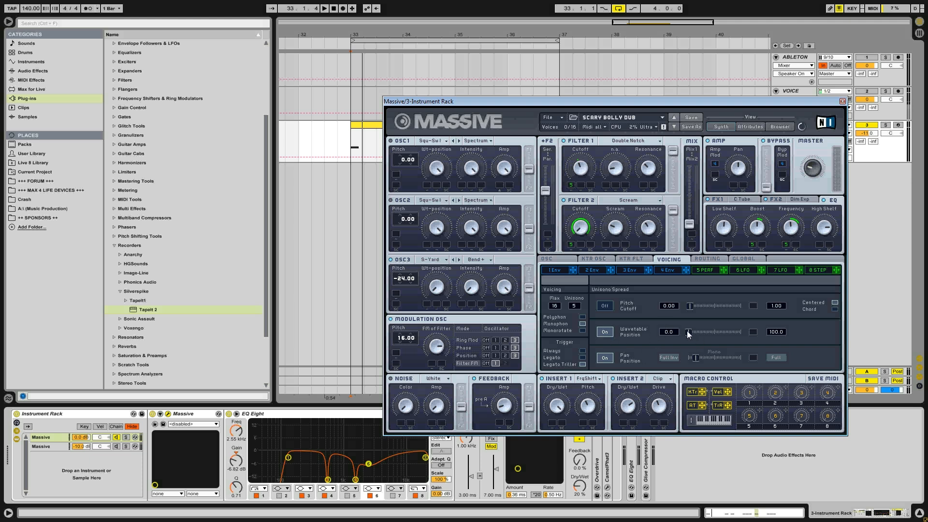
- Raise the wavetable position unison spread slightly with the spread turned on, replaying the clip's opening to judge it
key(space)
key(space)
key(space)
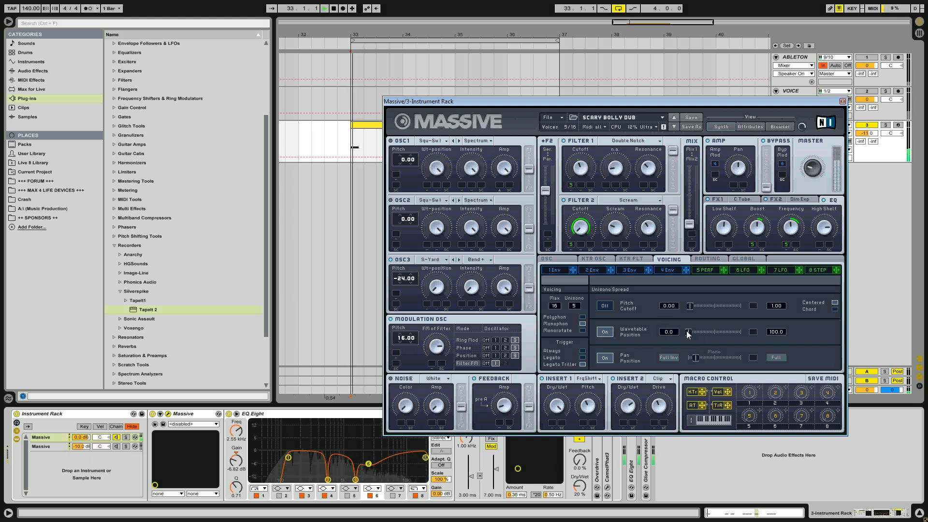
click(687, 332)
mouse_move(687, 331)
mouse_down()
mouse_move(727, 329)
mouse_move(679, 332)
mouse_move(696, 335)
mouse_up()
key(space)
key(space)
key(space)
key(space)
key(space)
key(space)
key(space)
key(space)
key(space)
key(space)
key(space)
key(space)
- Turn on the pitch cutoff unison spread, replay the clip with all three spreads active and close the Massive window
key(space)
key(space)
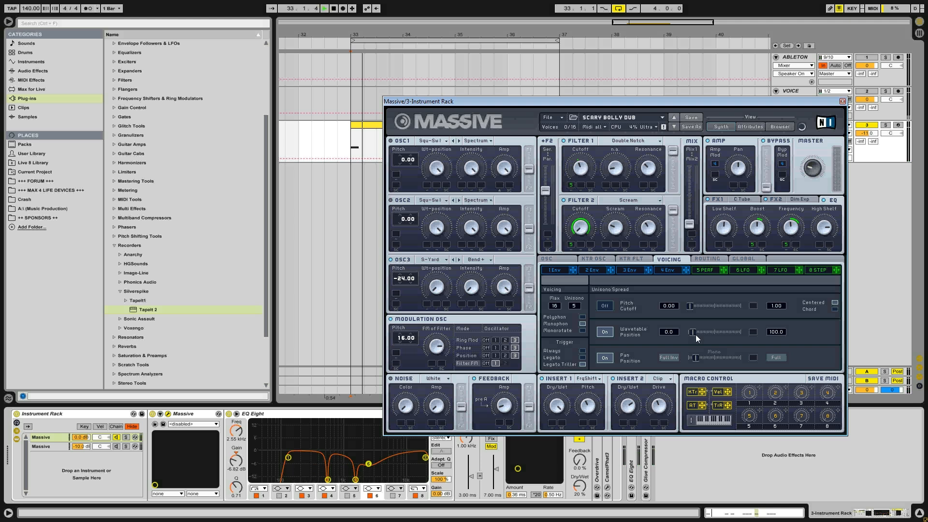
key(space)
key(space)
key(space)
key(space)
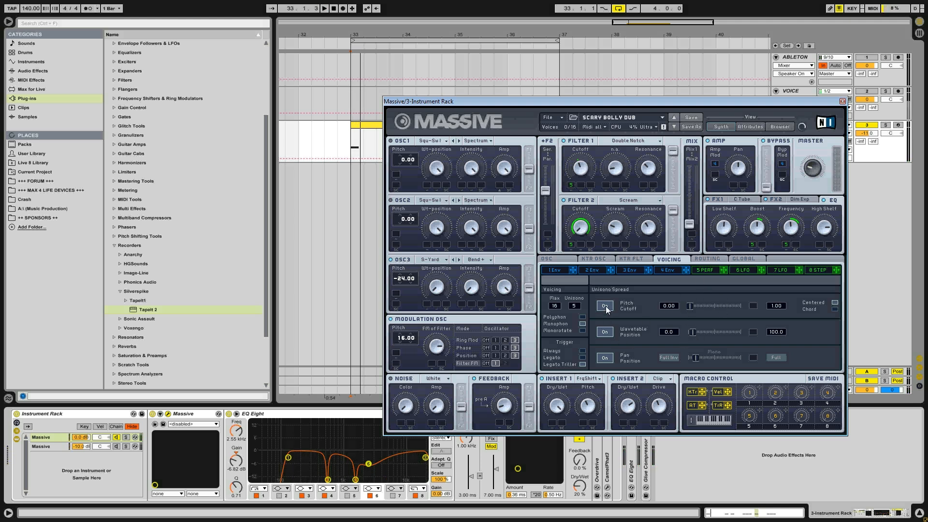
key(space)
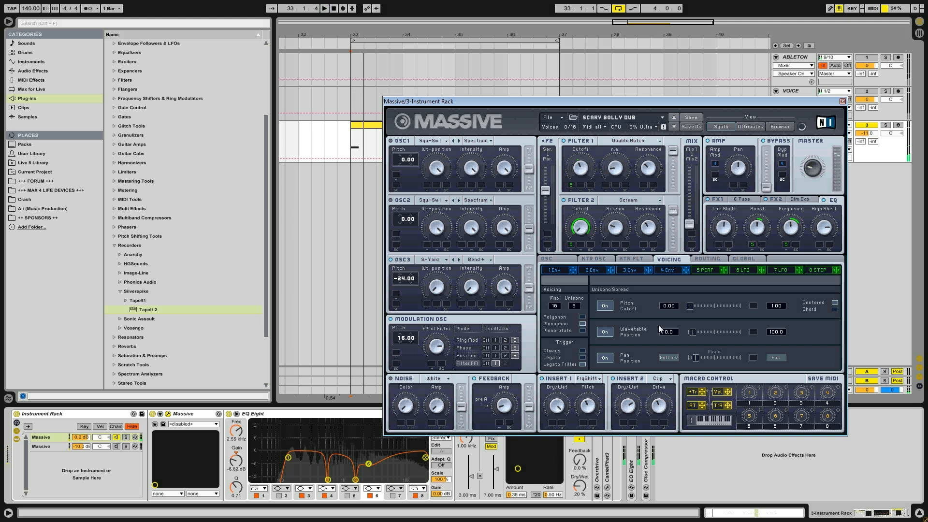
key(space)
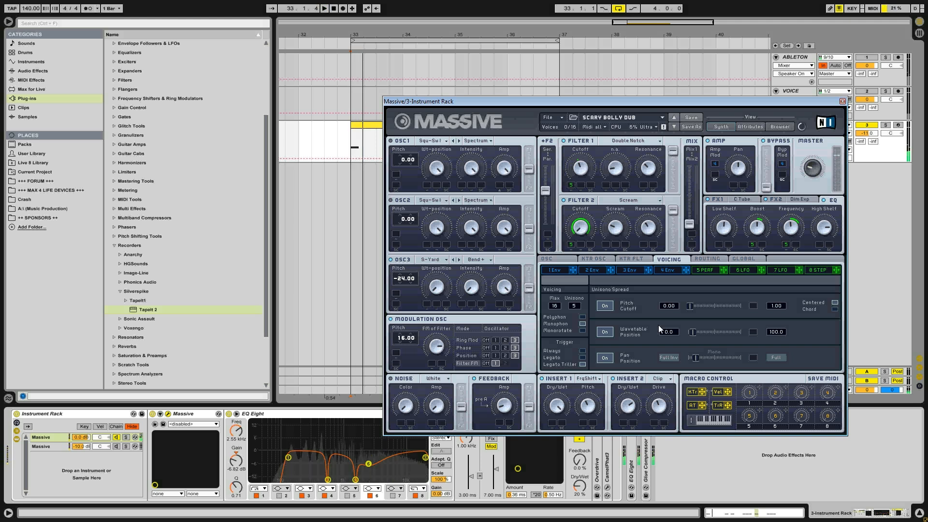
click(842, 102)
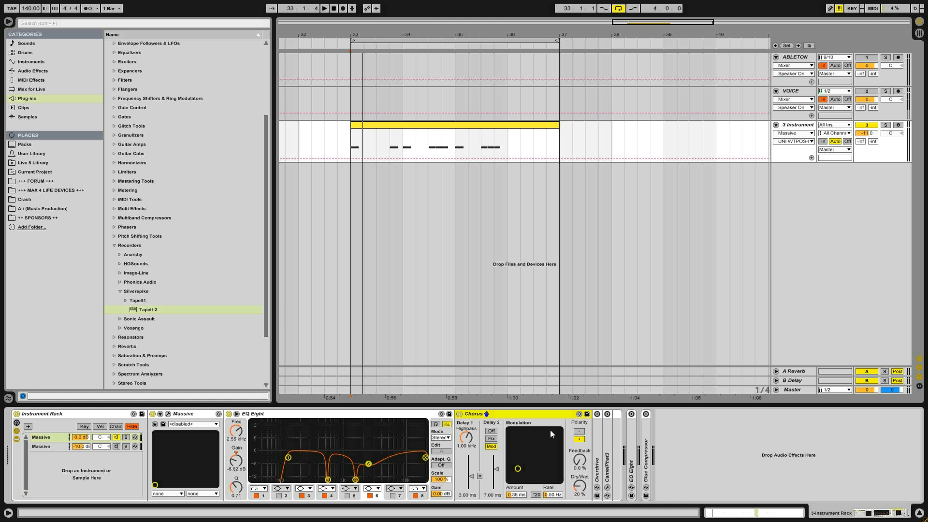
- Fold the EQ Eight and Chorus in the rack chain, then unfold and enable the Overdrive
double_click(295, 414)
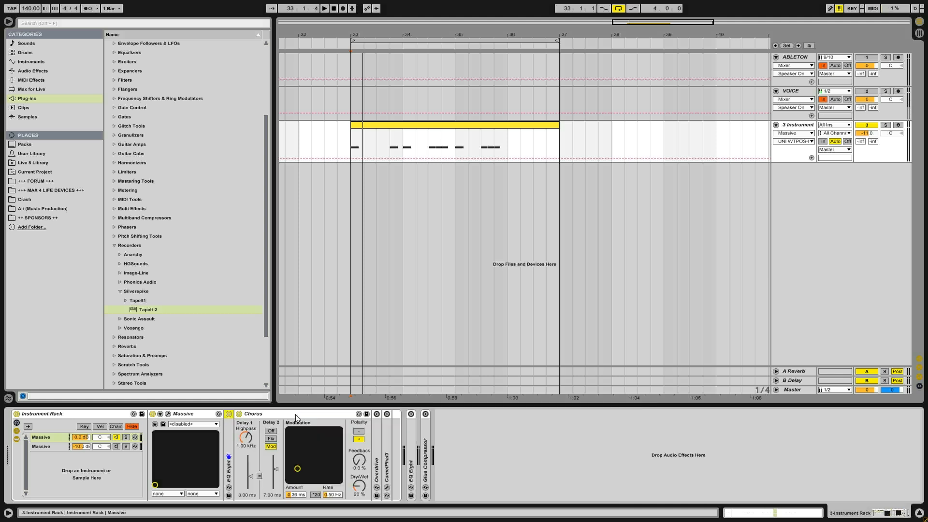
double_click(295, 414)
double_click(251, 435)
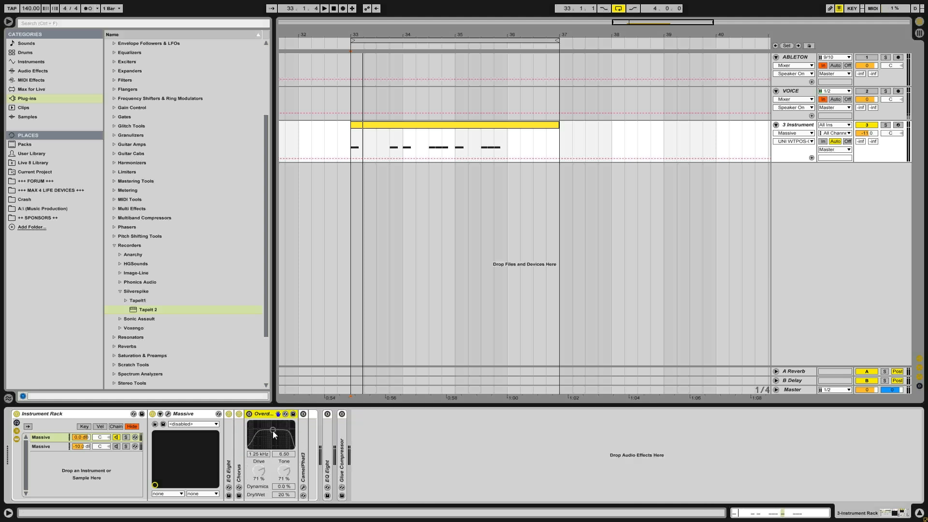
click(249, 414)
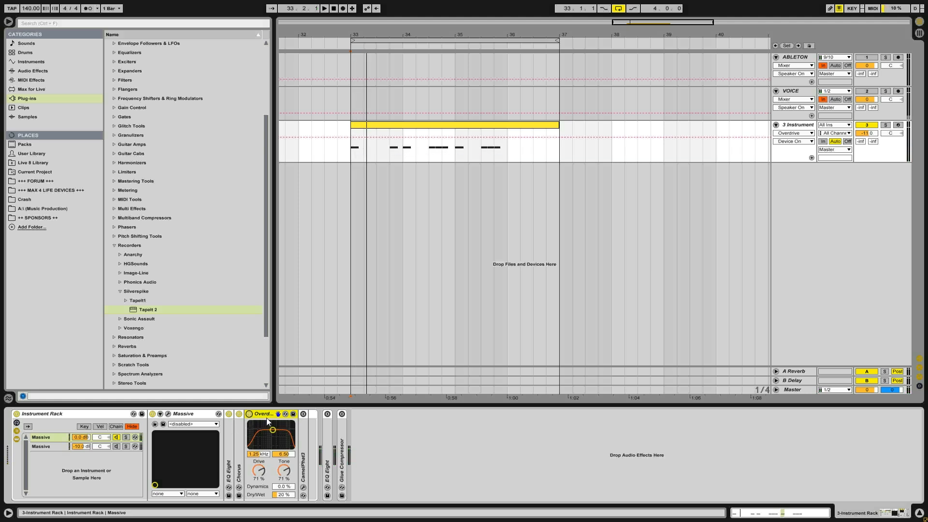
- Fold the Overdrive, then unfold and enable CamelPhat3 and open its plug-in window
double_click(267, 416)
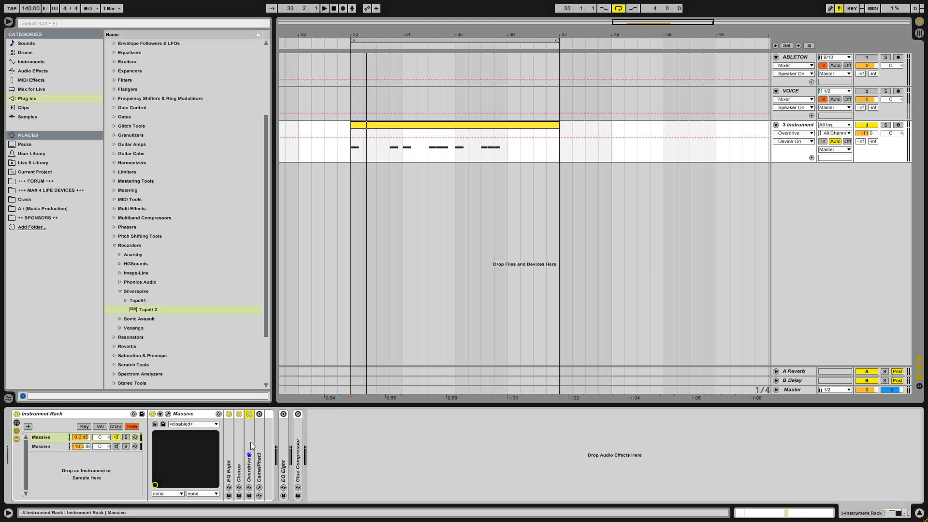
double_click(261, 430)
click(261, 414)
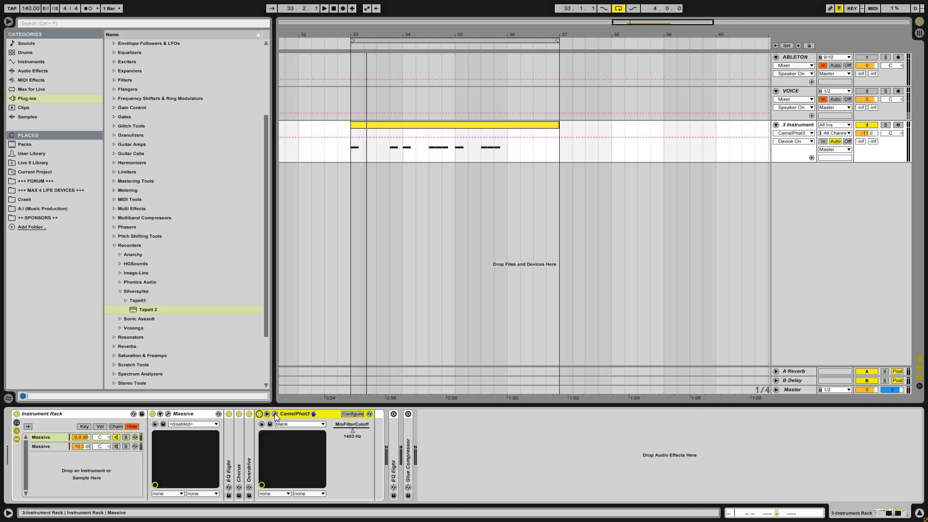
click(275, 414)
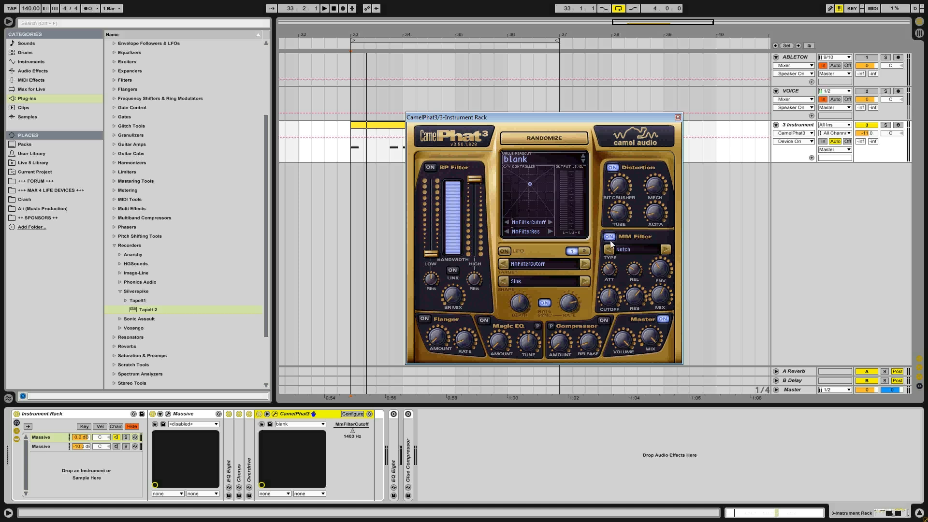
- Turn off CamelPhat3's Distortion section and compare the clip with the whole device off and on
click(611, 167)
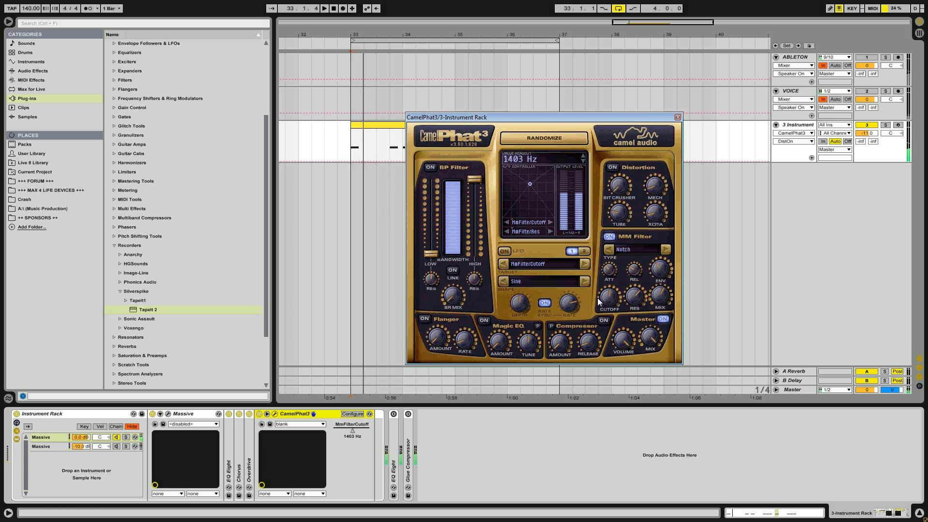
click(259, 414)
key(space)
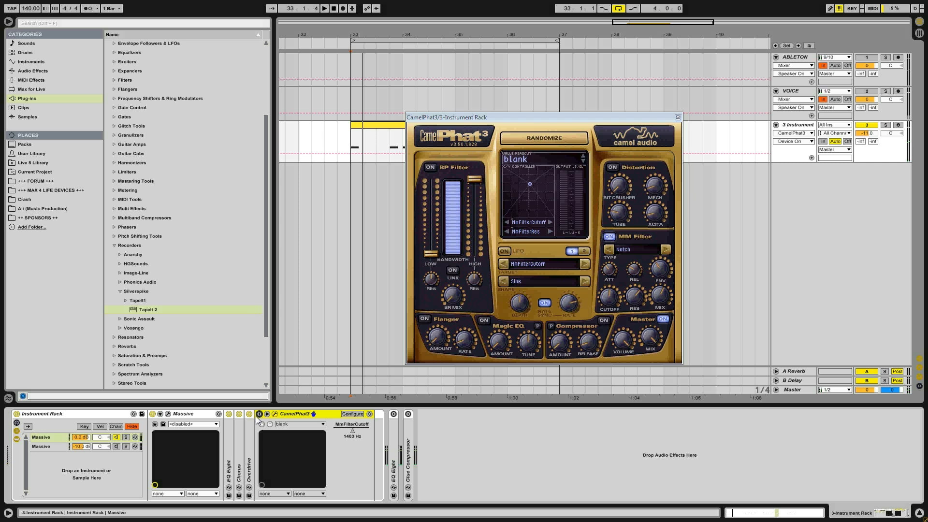
click(259, 414)
key(space)
key(space)
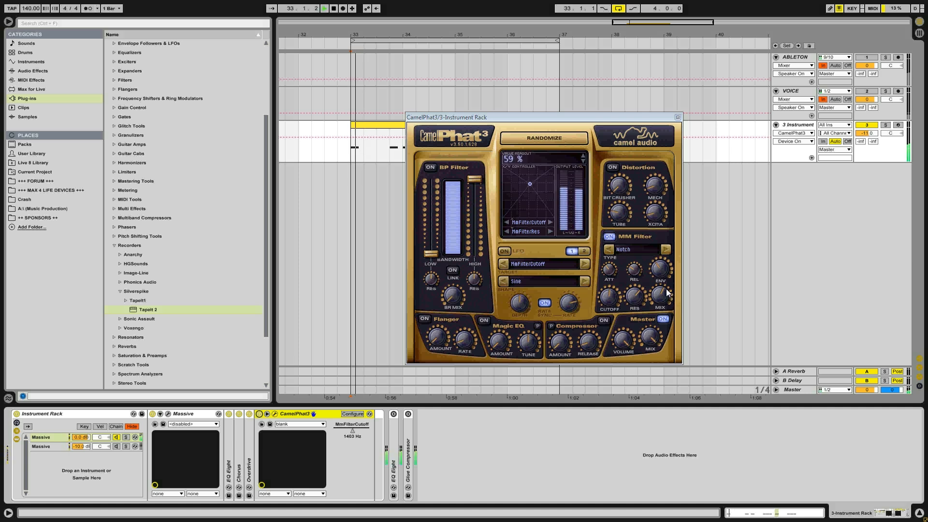
- Listen with CamelPhat3's MM Filter off, leave both MM Filter and Distortion on, and fold the device
click(608, 238)
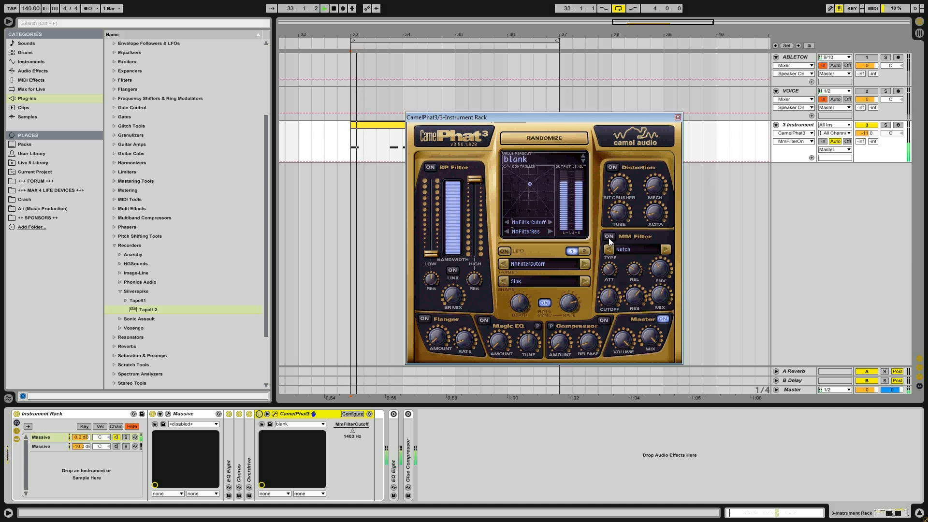
click(613, 166)
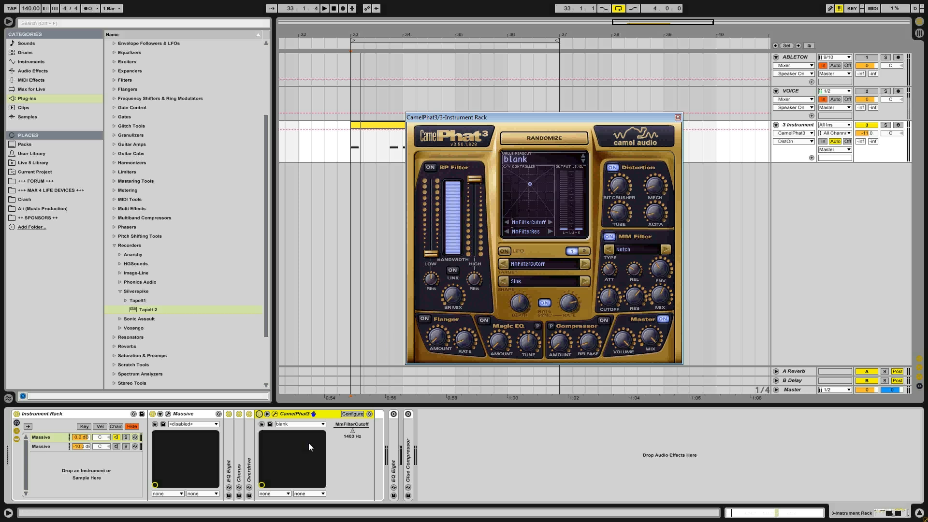
double_click(288, 413)
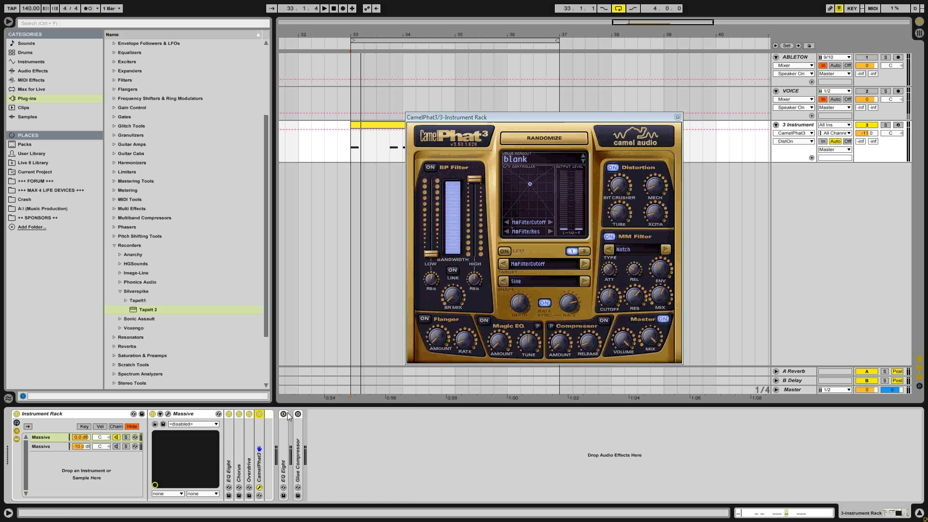
- Set the first Massive chain's volume to -10.0 dB and compare the clip with CamelPhat3 off and on, leaving it on
click(83, 437)
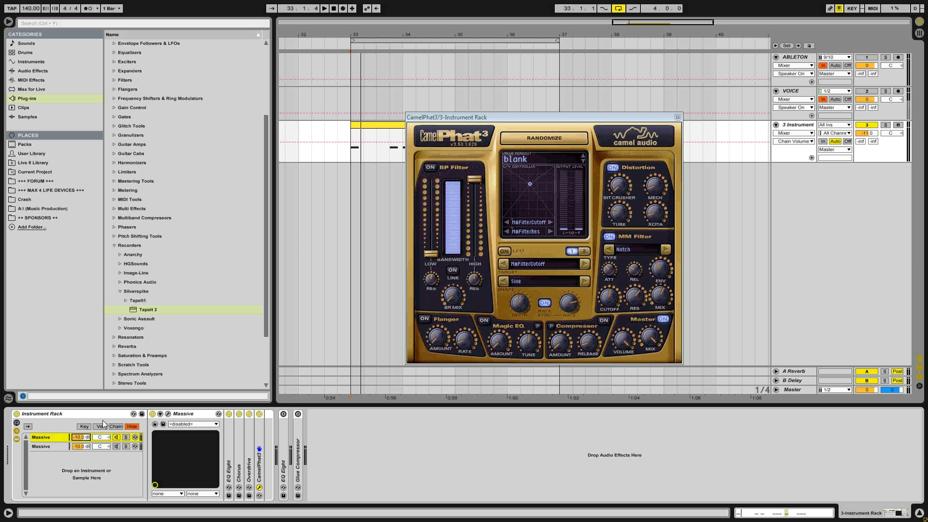
key(space)
key(space)
key(space)
key(space)
click(259, 414)
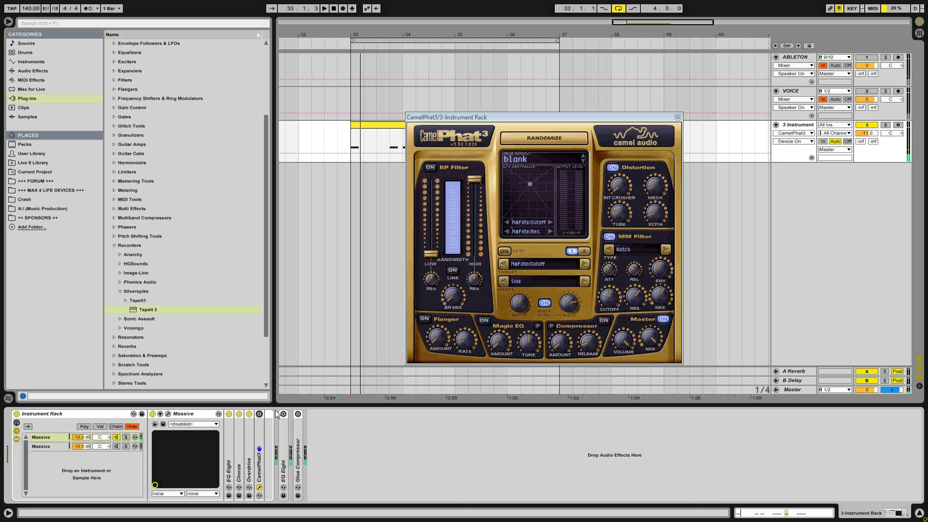
click(259, 414)
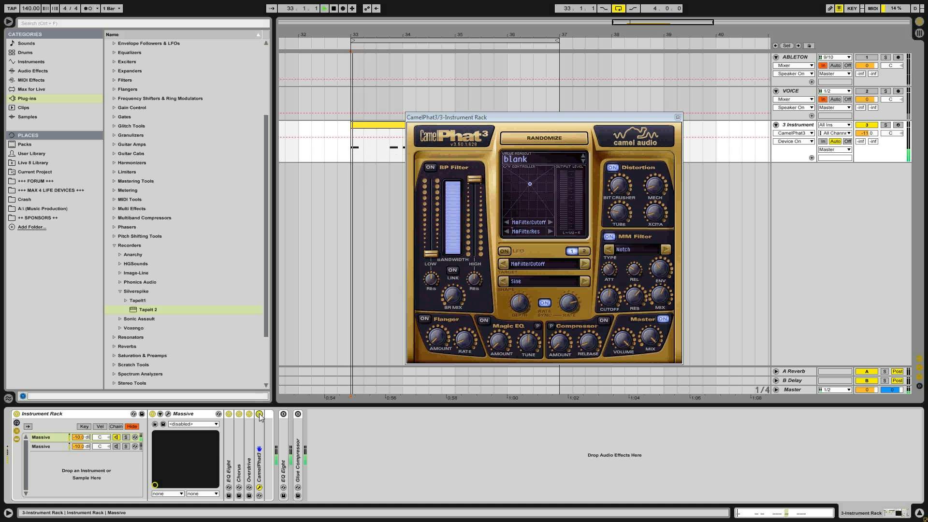
- Unfold and enable the EQ Eight after the Instrument Rack, examine its curve during playback and fold it again
double_click(283, 430)
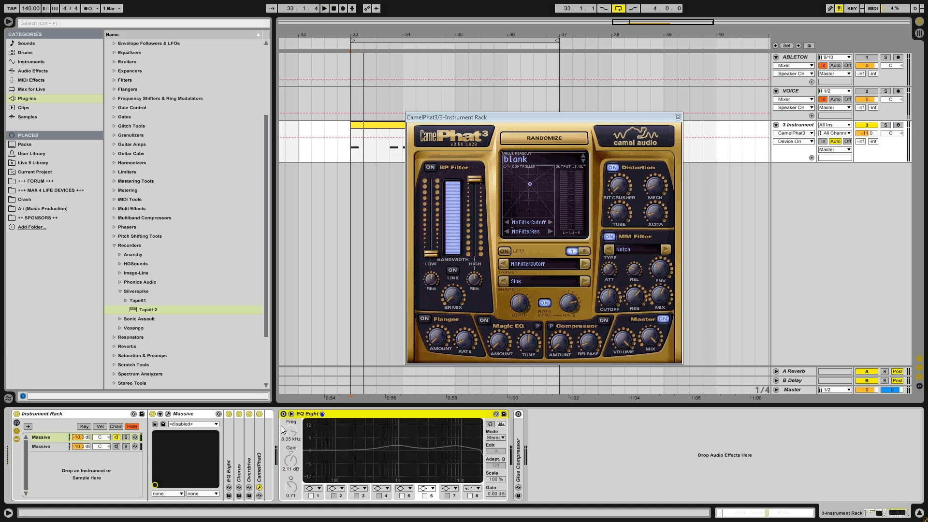
click(284, 414)
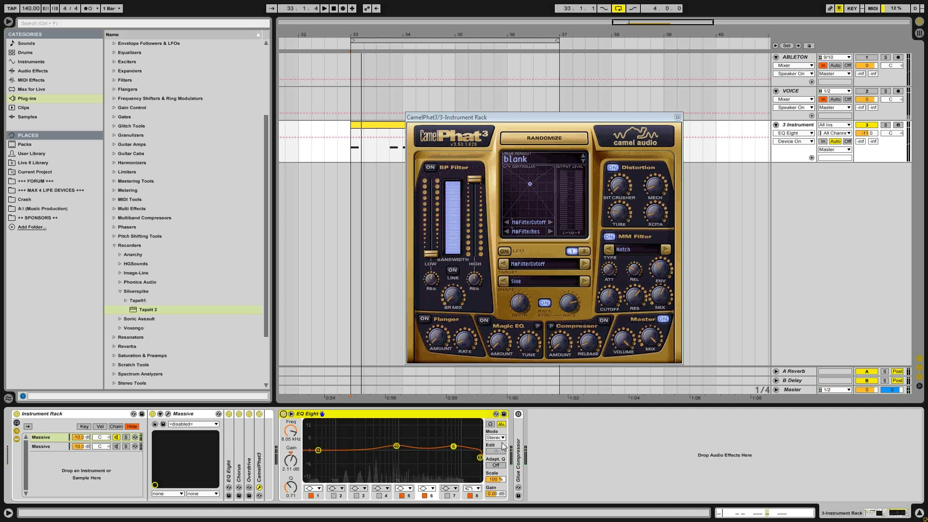
double_click(293, 414)
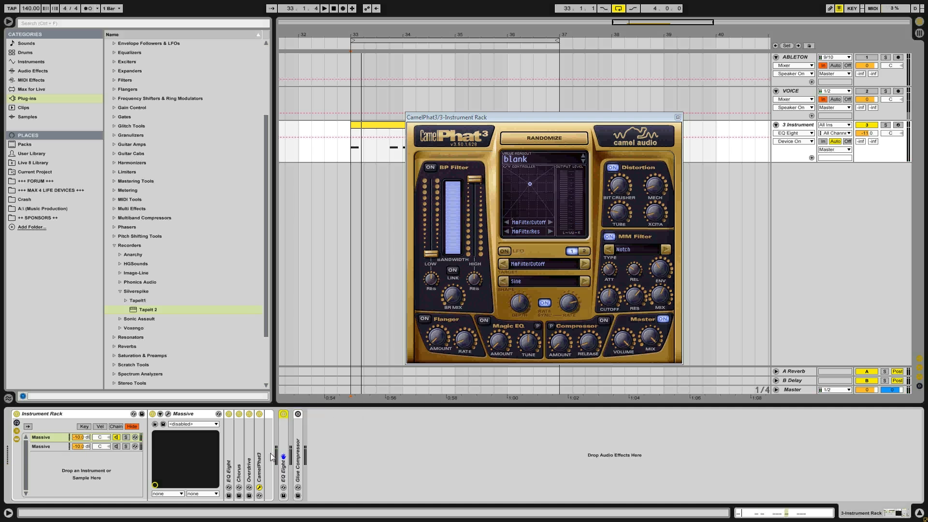
- Select and solo the second Massive chain in the Instrument Rack and open its Massive window
click(42, 446)
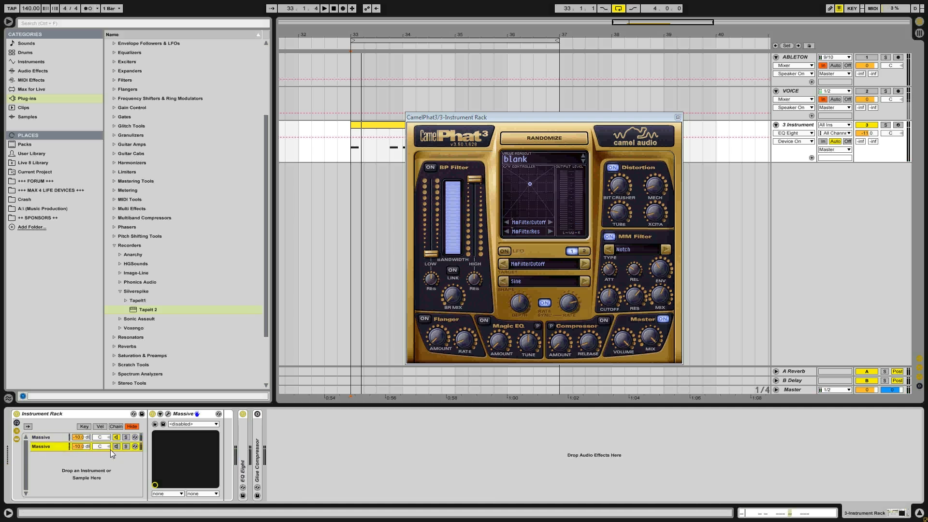
click(126, 446)
click(168, 413)
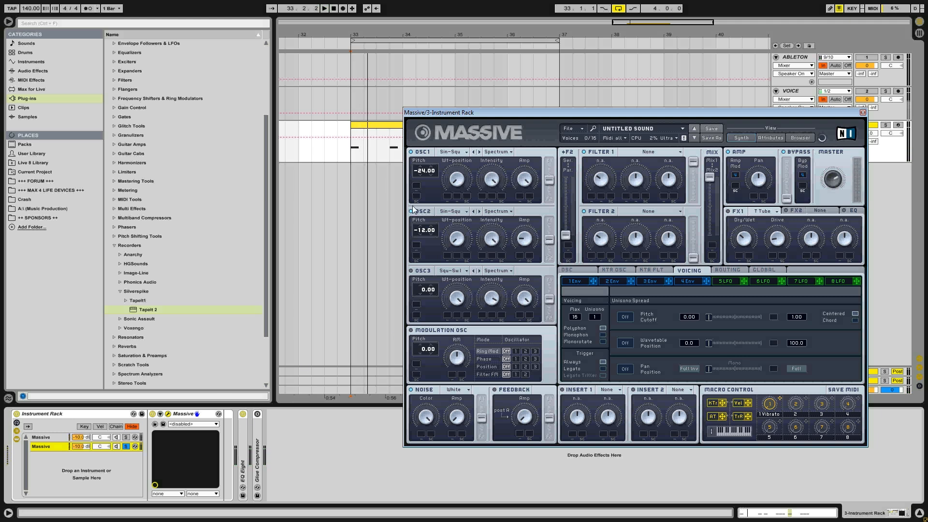
- Compare the soloed layer with Massive's OSC2 off and on during playback, leaving it on
key(space)
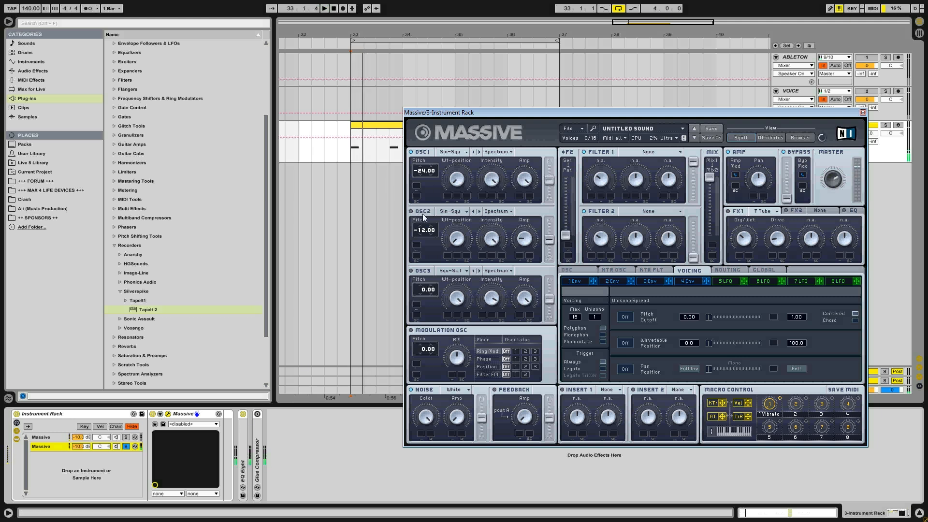
key(space)
key(space)
key(space)
key(space)
key(space)
key(space)
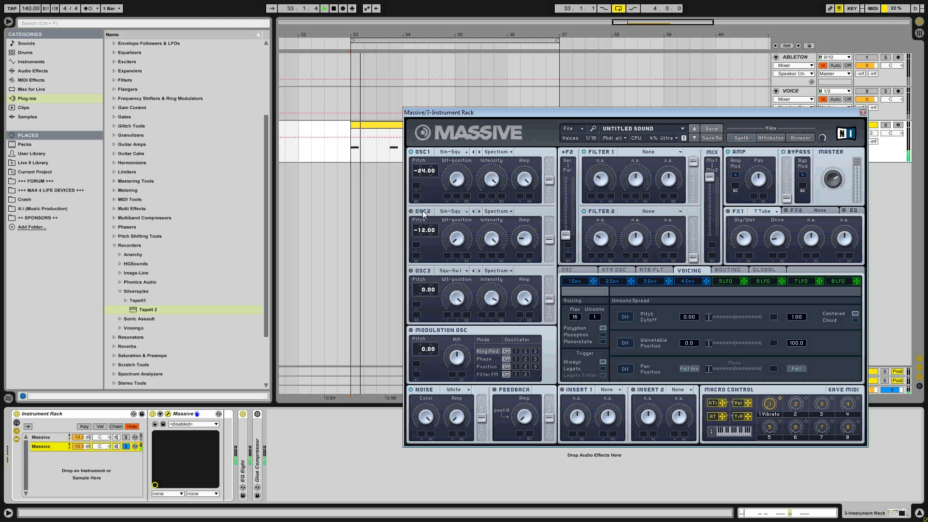
key(space)
key(space)
key(space)
key(space)
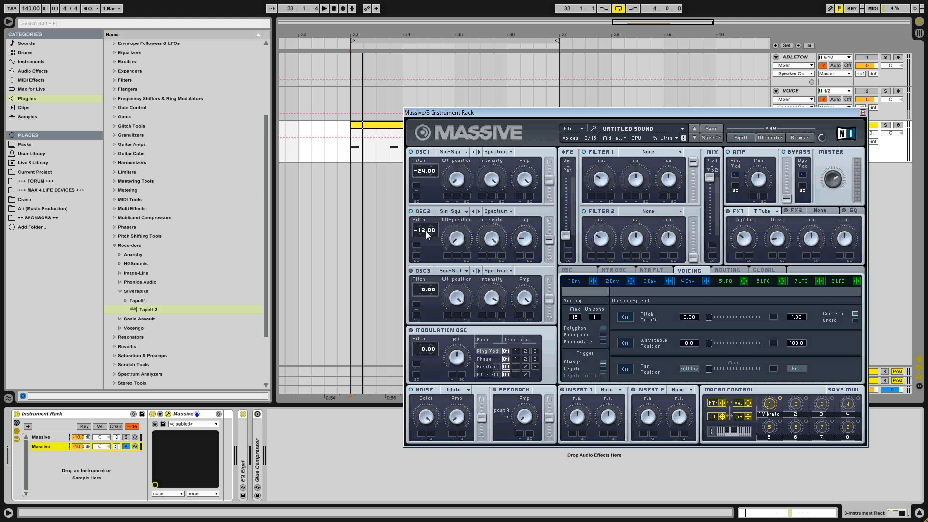
- Audition the soloed layer with OSC2's Amp raised and lowered back, and close the Massive window
key(space)
key(space)
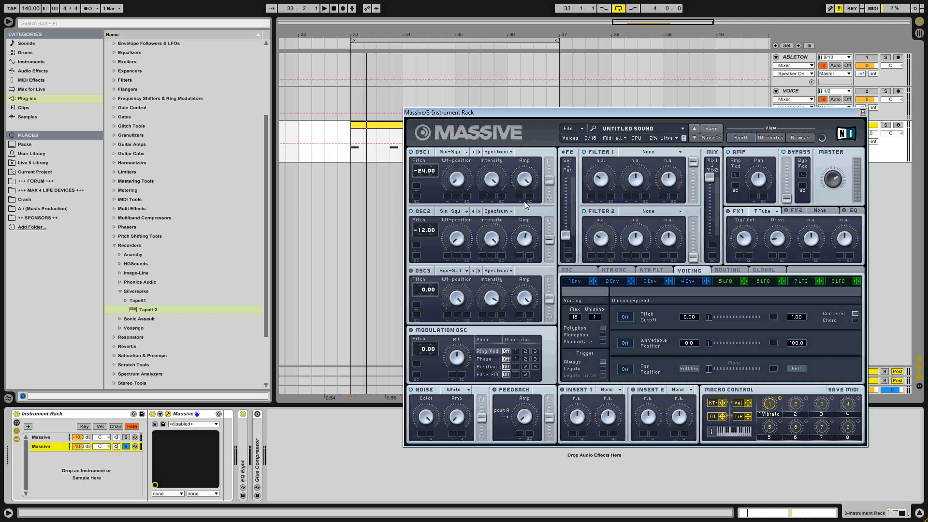
drag(526, 236, 503, 304)
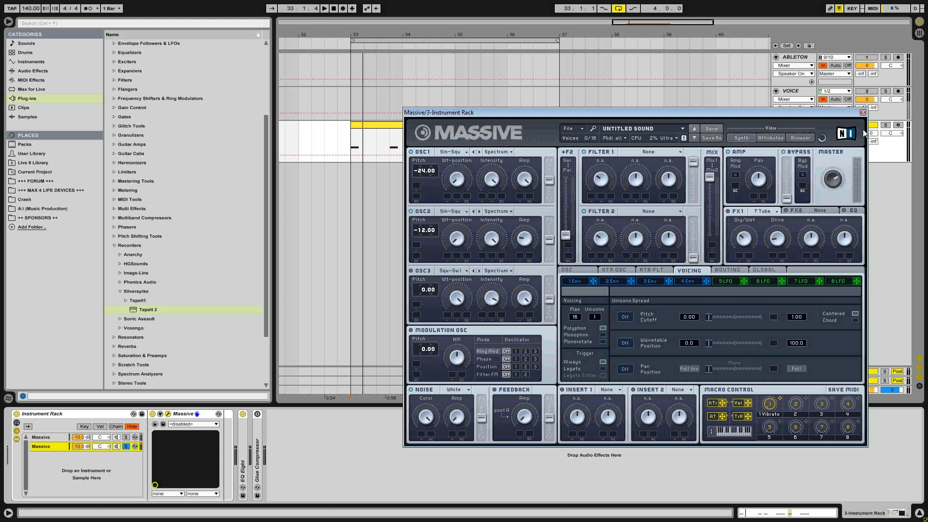
click(863, 112)
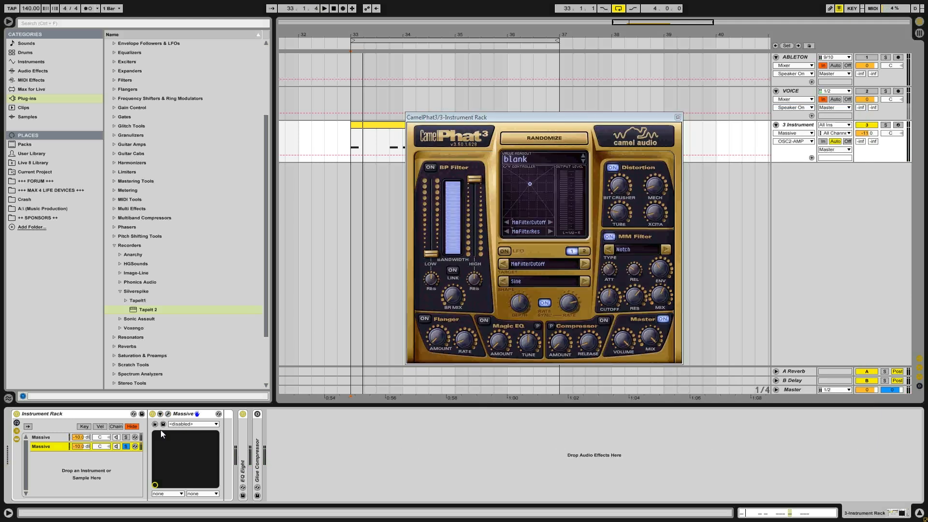
- Unsolo the second Massive chain and play both layers with the Glue Compressor after the rack enabled and unfolded
key(space)
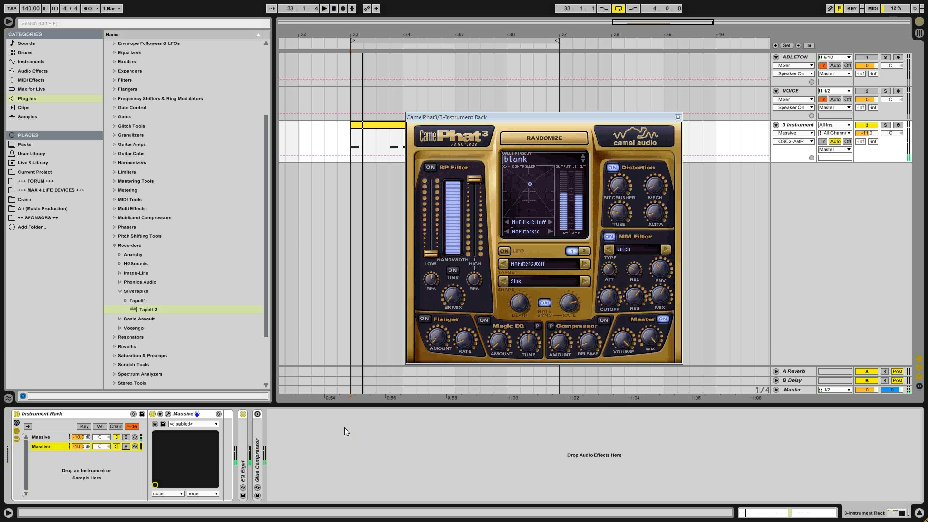
key(space)
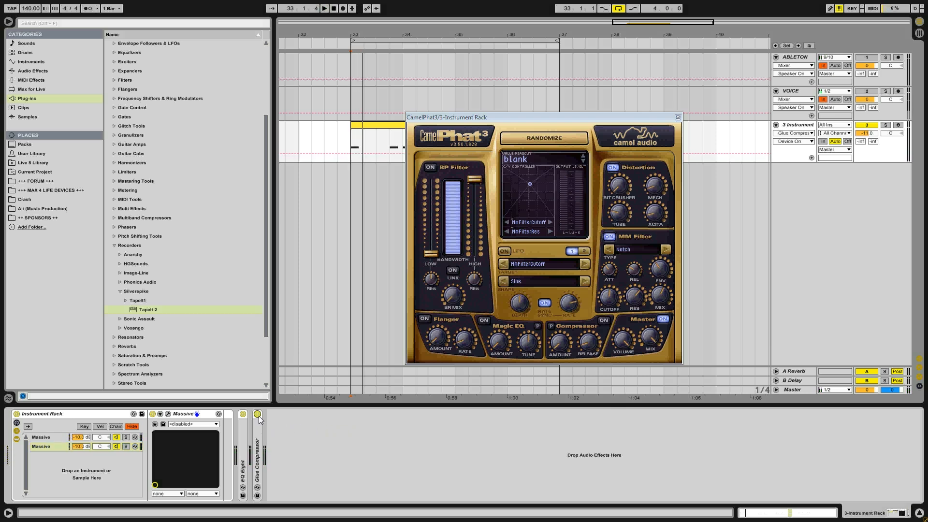
double_click(257, 435)
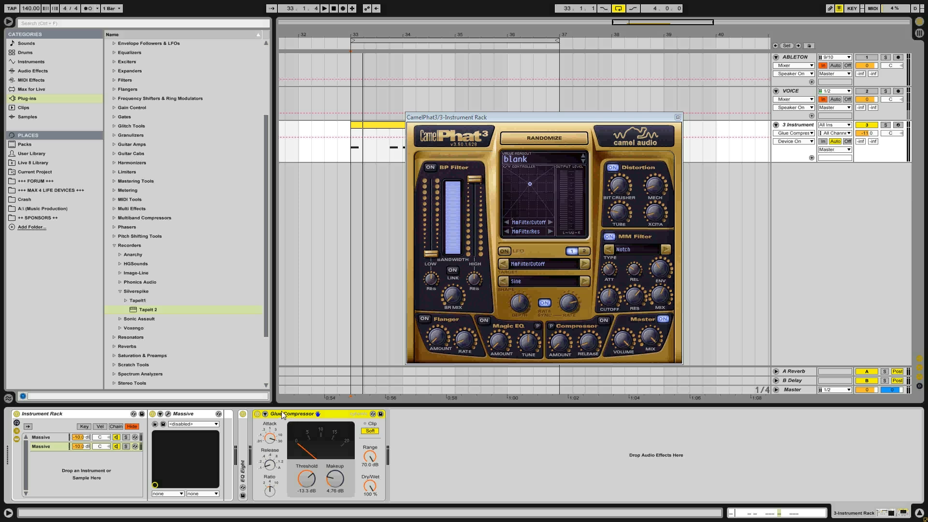
drag(266, 442, 266, 445)
key(space)
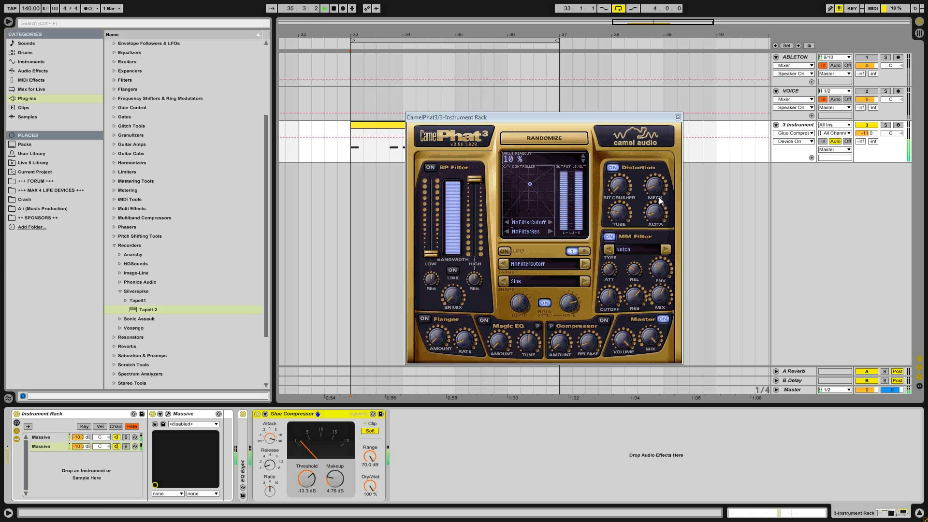
- Close the CamelPhat3 window and open the first chain's Massive on its Routing page
click(679, 118)
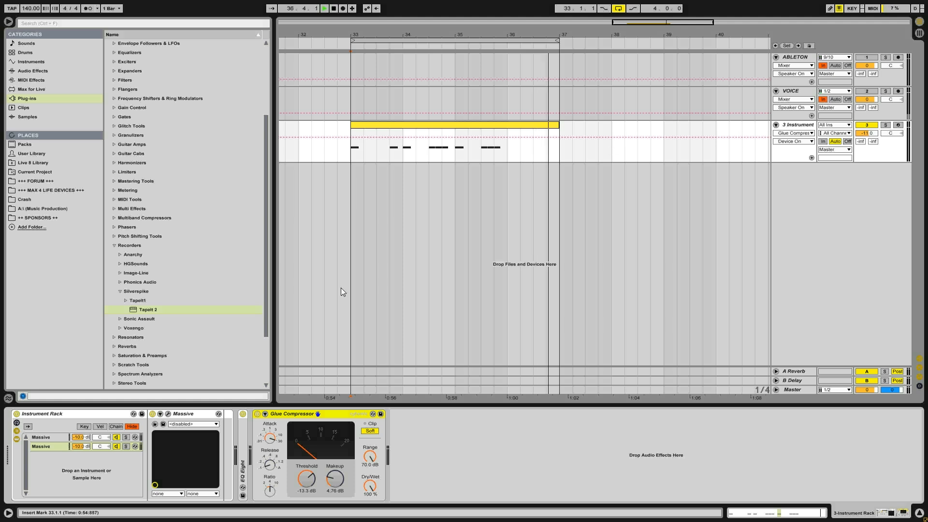
click(168, 413)
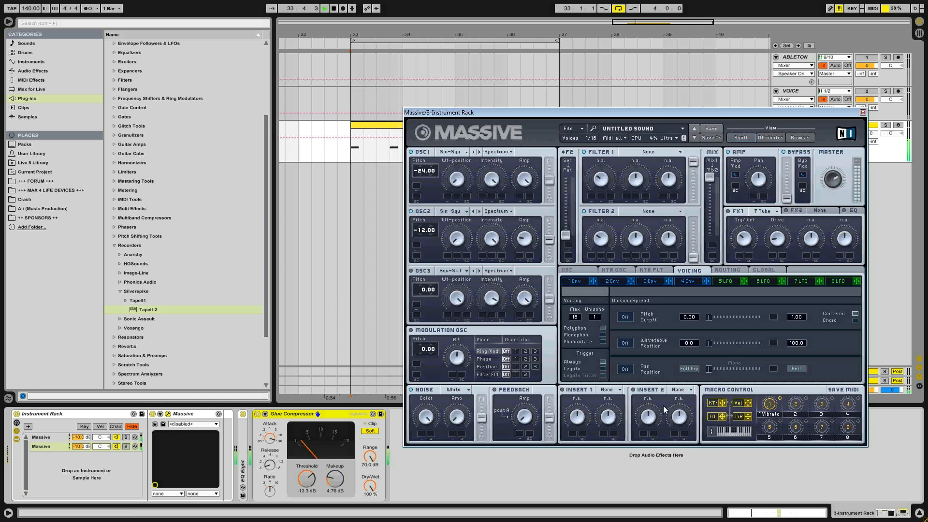
click(67, 438)
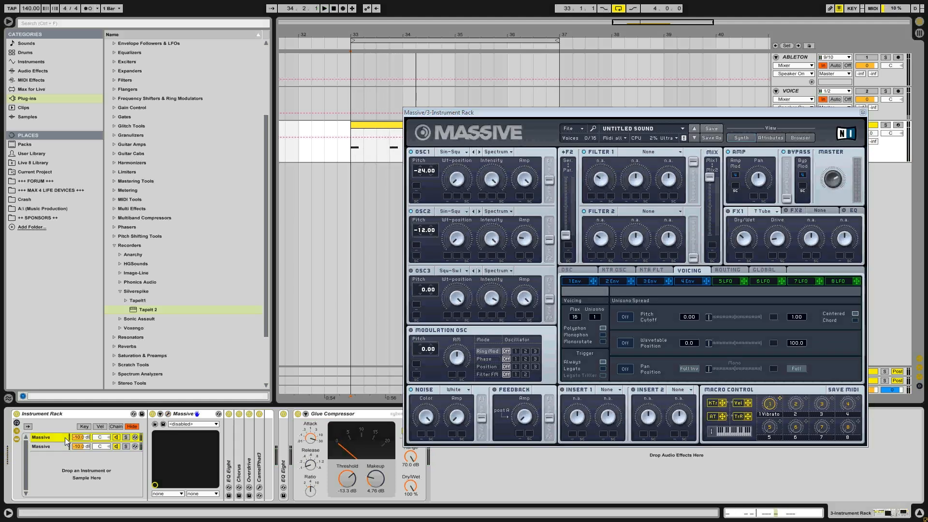
click(168, 414)
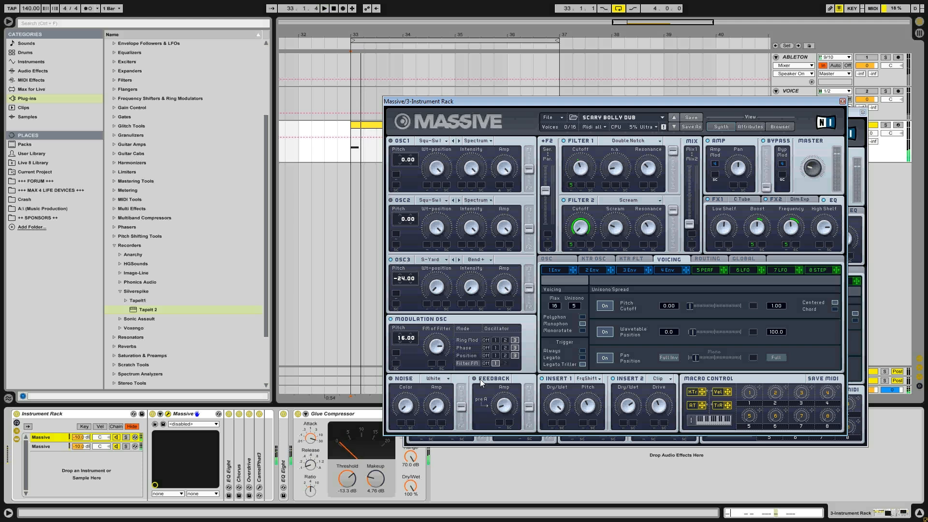
click(708, 260)
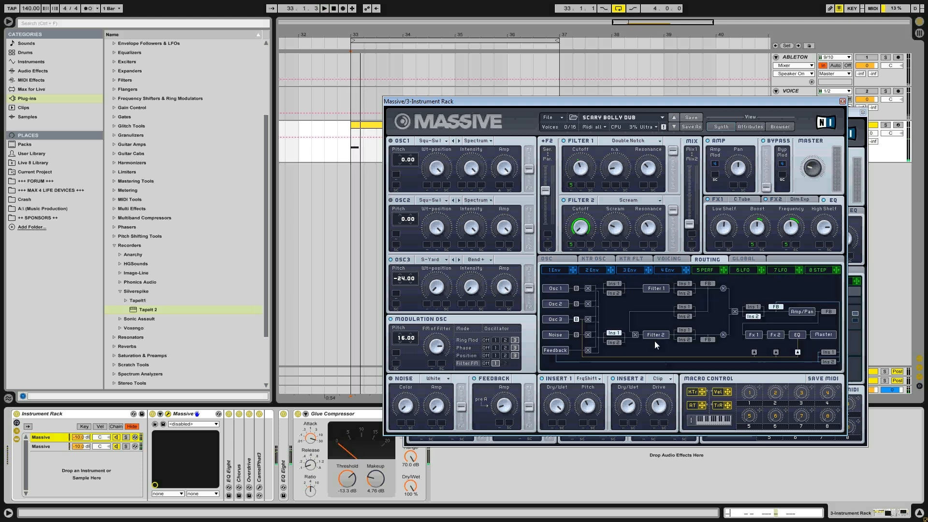
- Audition Insert 1 and Insert 2 at different points around Filter 2 and Amp/Pan, returning Insert 2 to the slot before Amp/Pan
click(689, 330)
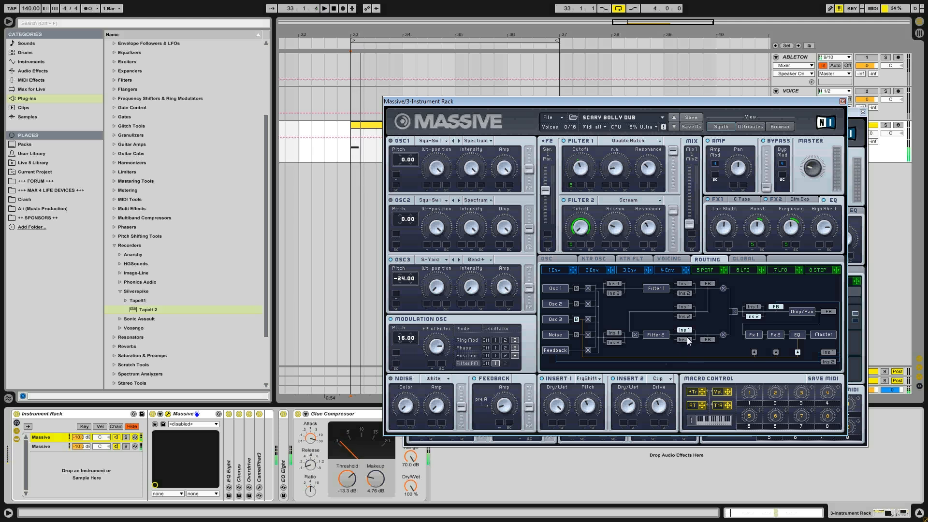
click(688, 339)
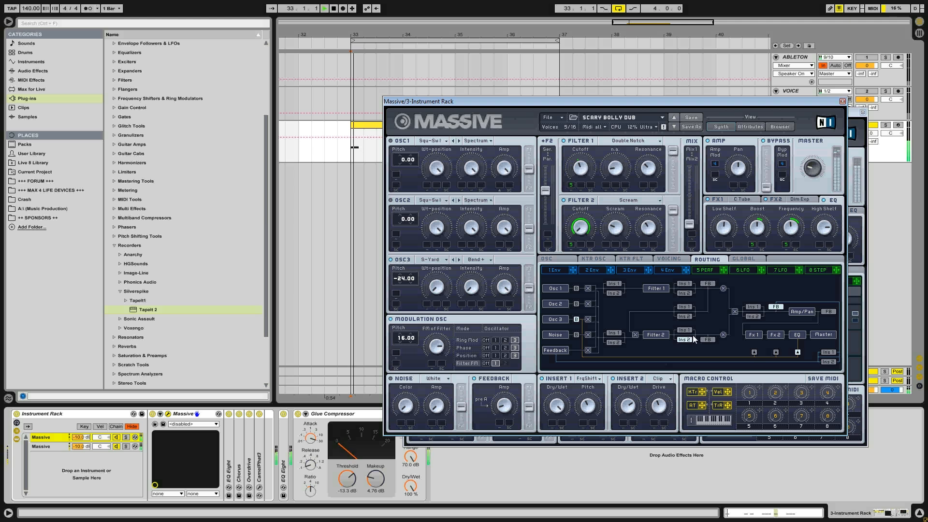
key(space)
click(750, 309)
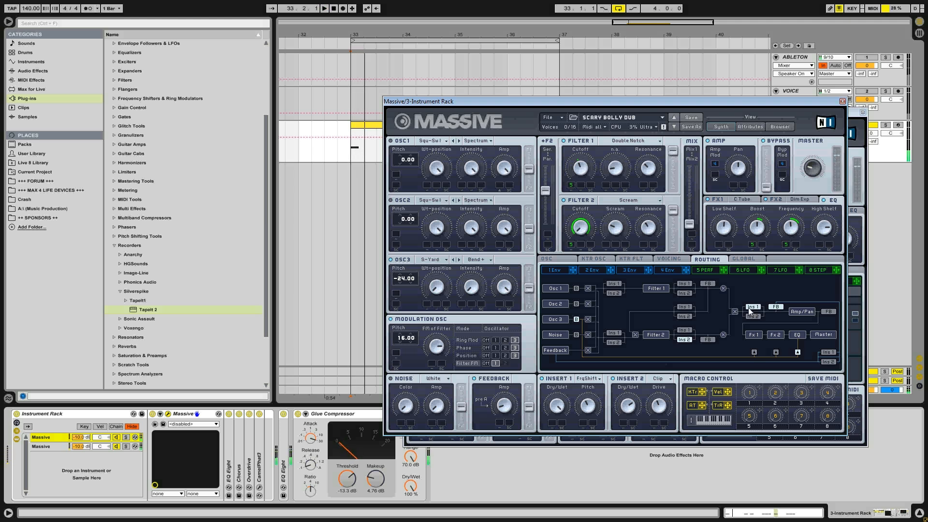
click(692, 331)
click(758, 317)
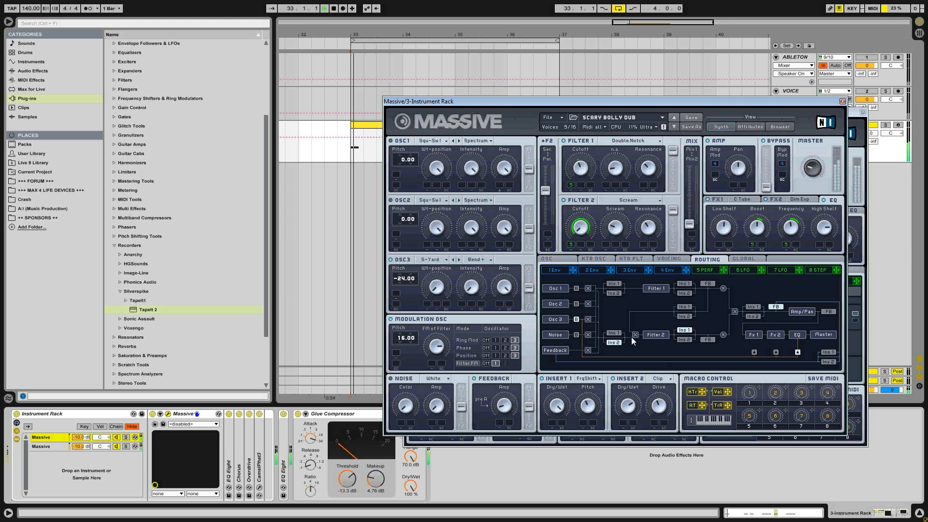
click(753, 317)
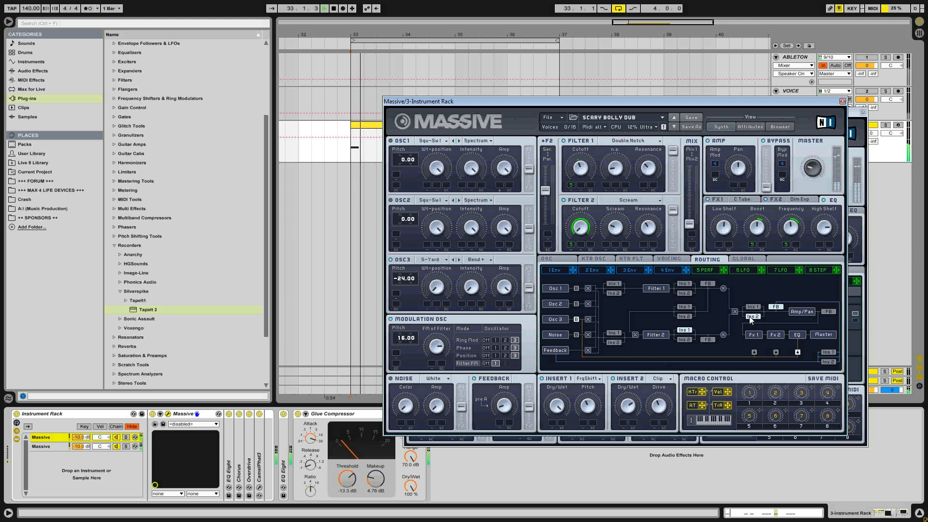
- Compare Insert 1 before Filter 1, before Filter 2 and after Filter 2, leave it before Filter 2 and close both Massive windows
click(615, 333)
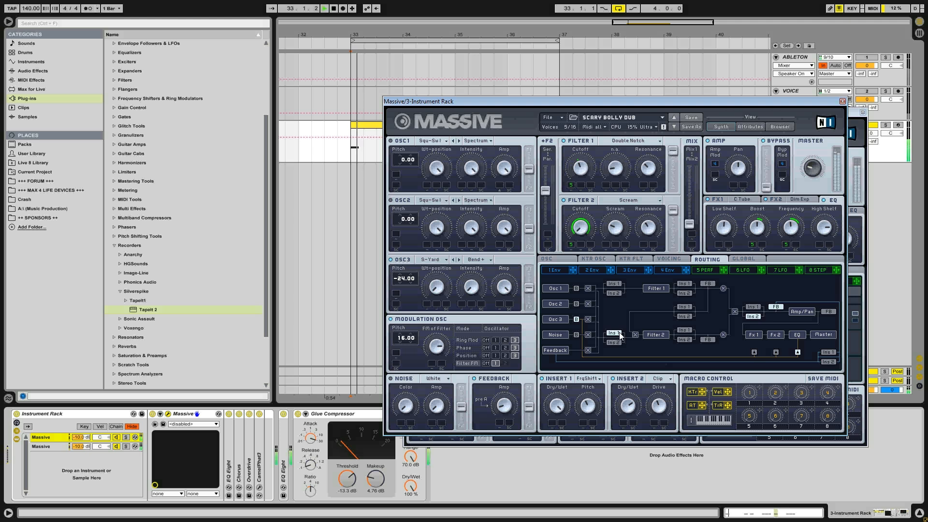
click(617, 285)
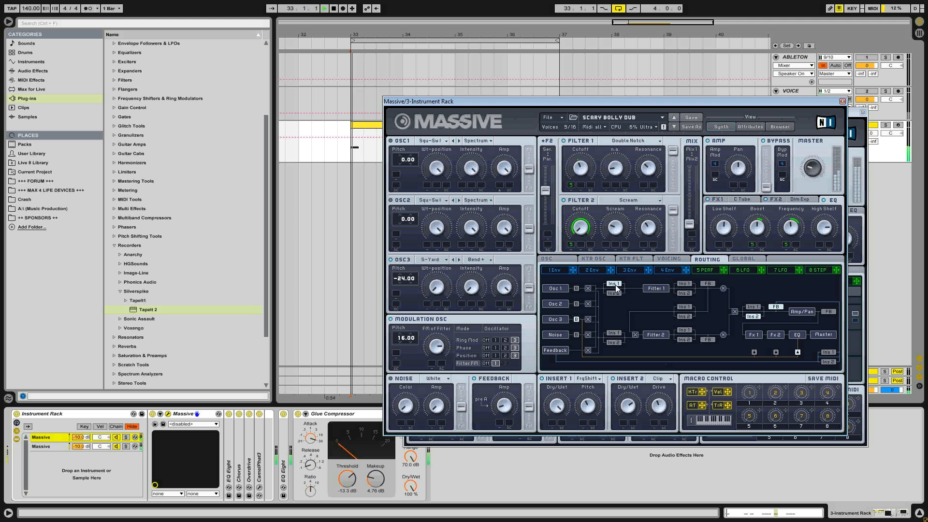
click(622, 333)
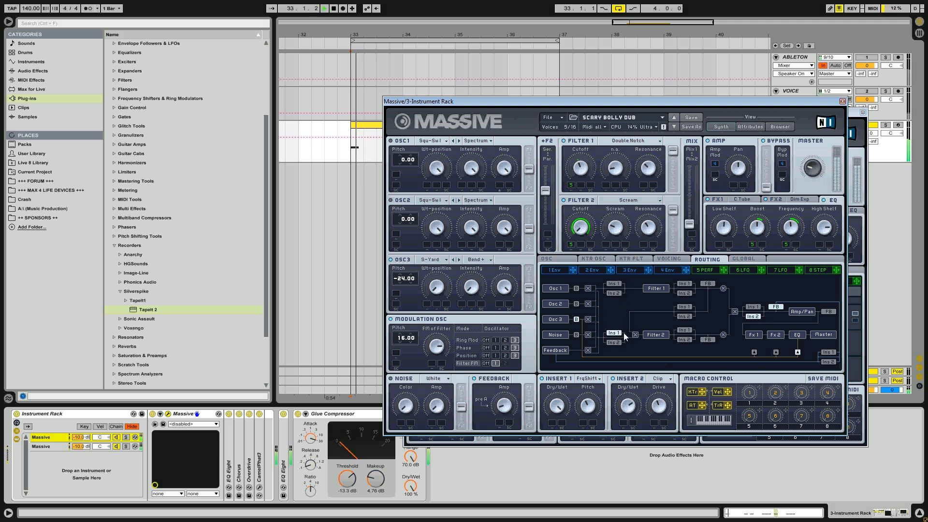
click(691, 330)
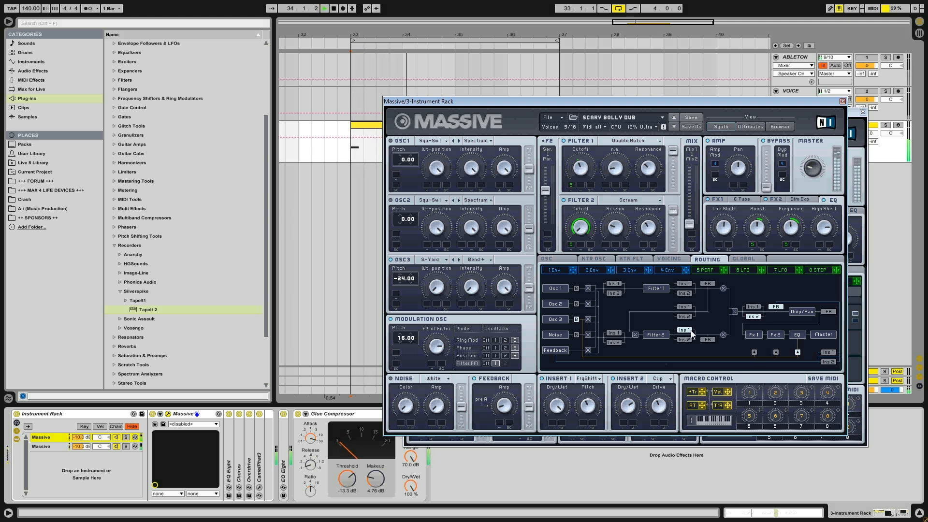
click(614, 332)
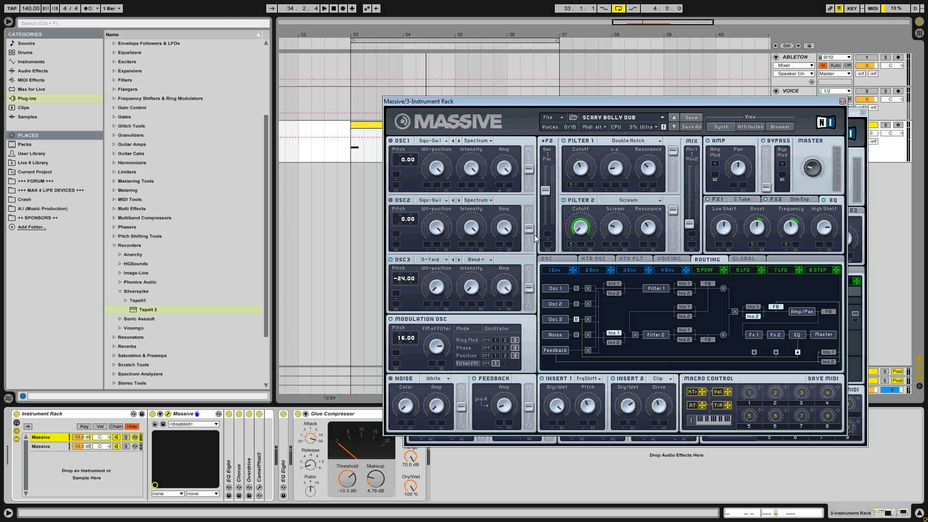
click(843, 102)
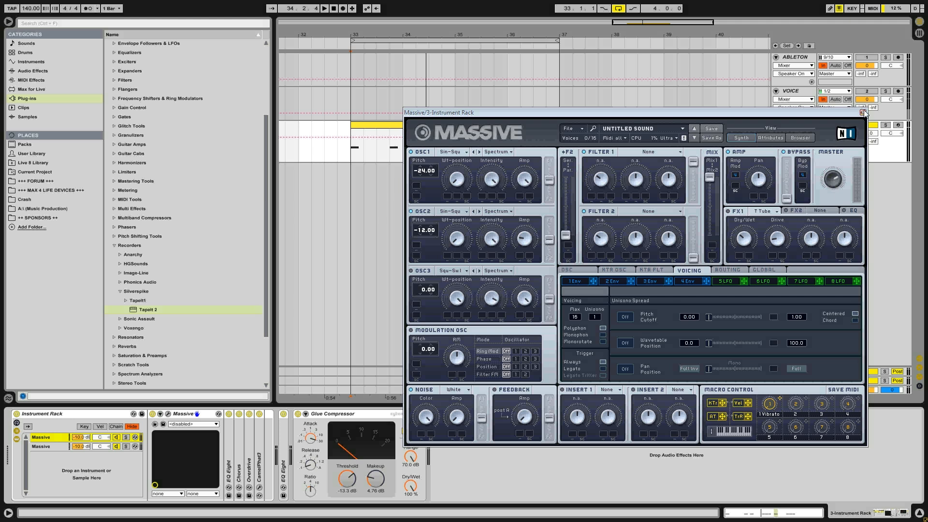
click(863, 112)
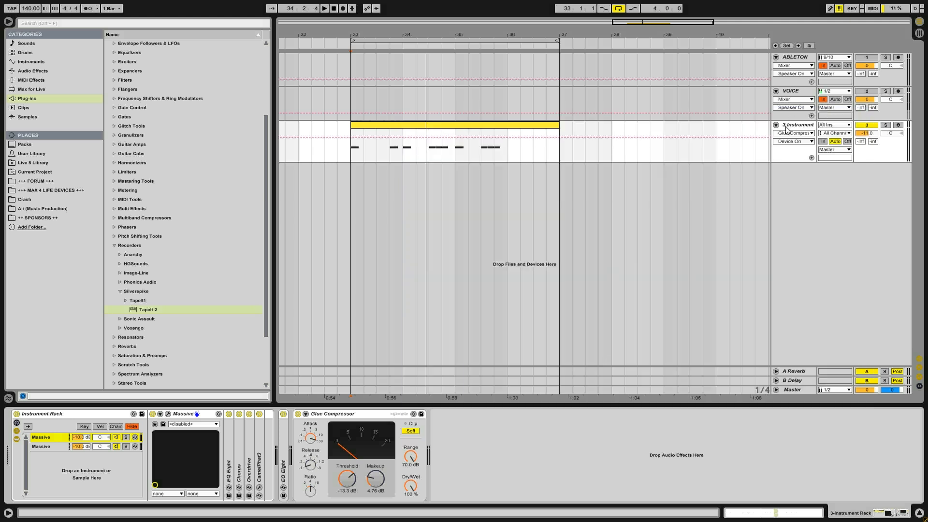
- Reopen the first chain's Massive and examine its oscillator phase settings and unison voicing
click(356, 148)
click(168, 414)
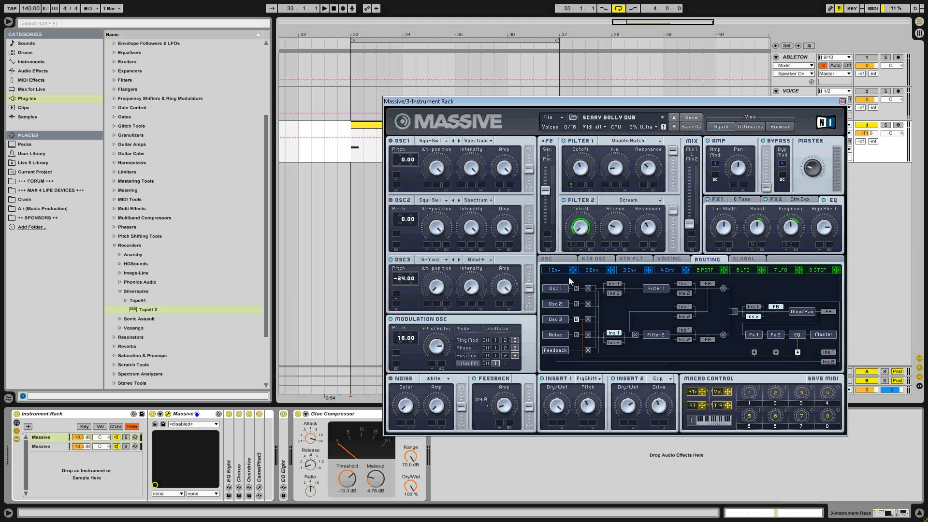
click(565, 260)
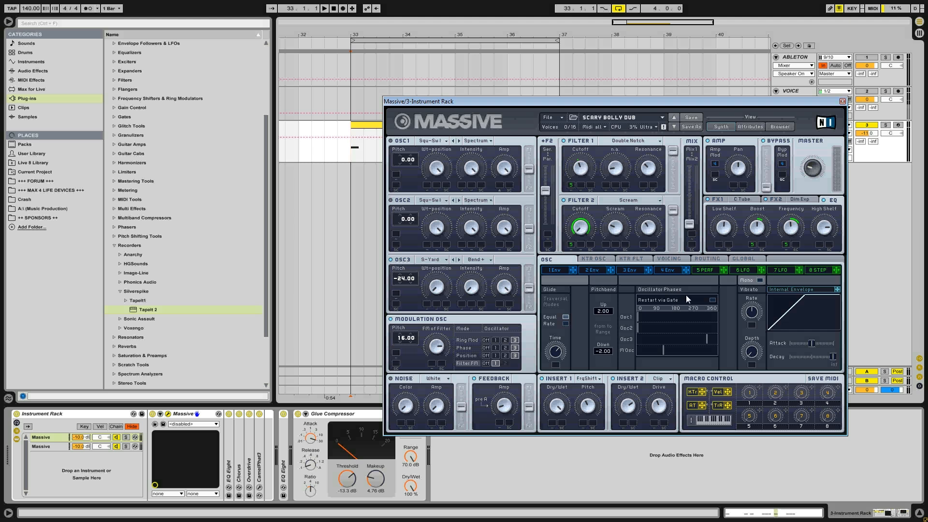
click(670, 260)
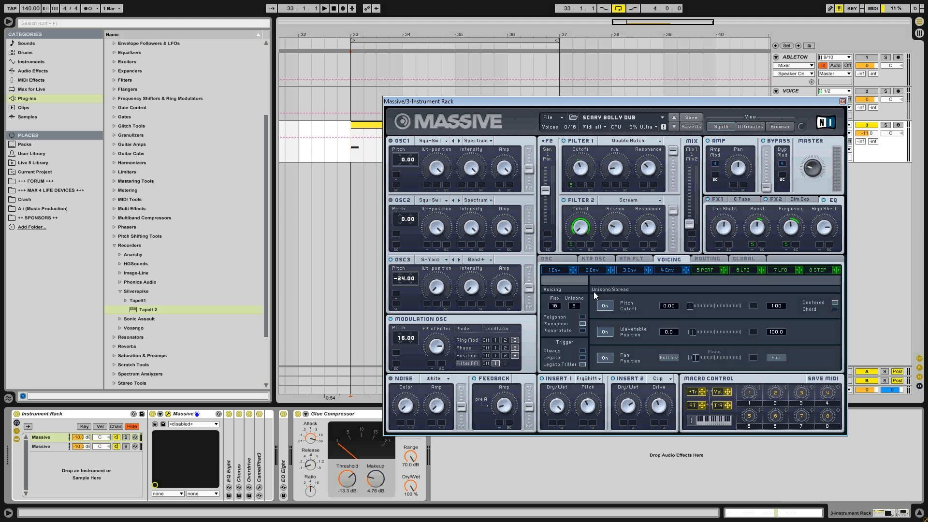
click(560, 260)
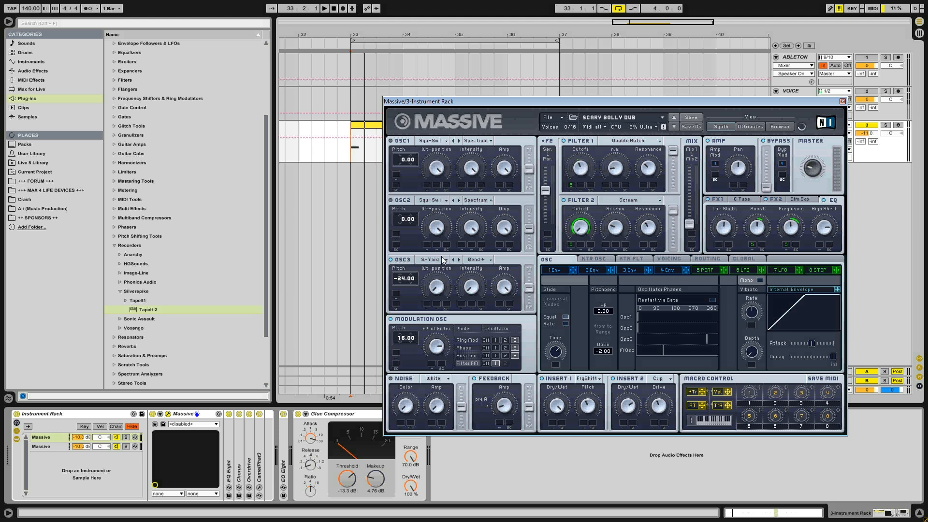
- Arm the instrument track for recording, close the Massive window and play the clip from 33.1.1
click(898, 125)
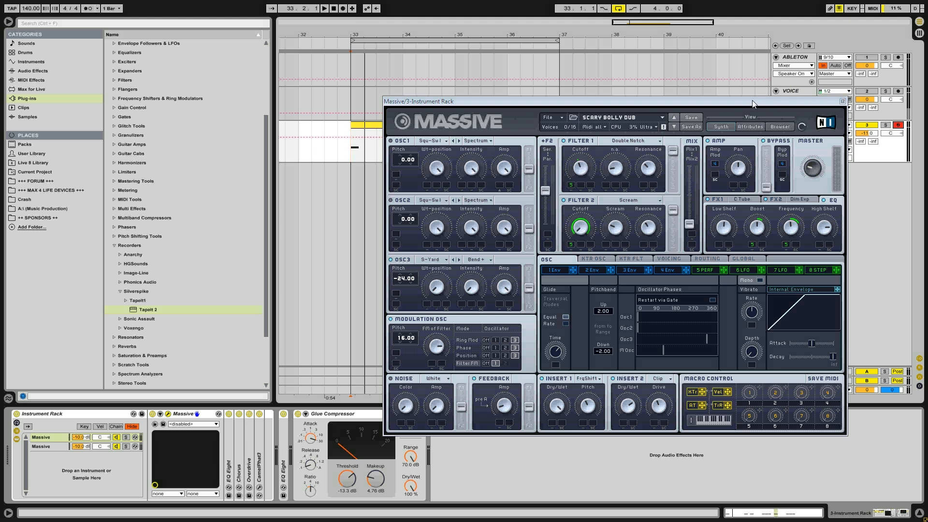
click(350, 148)
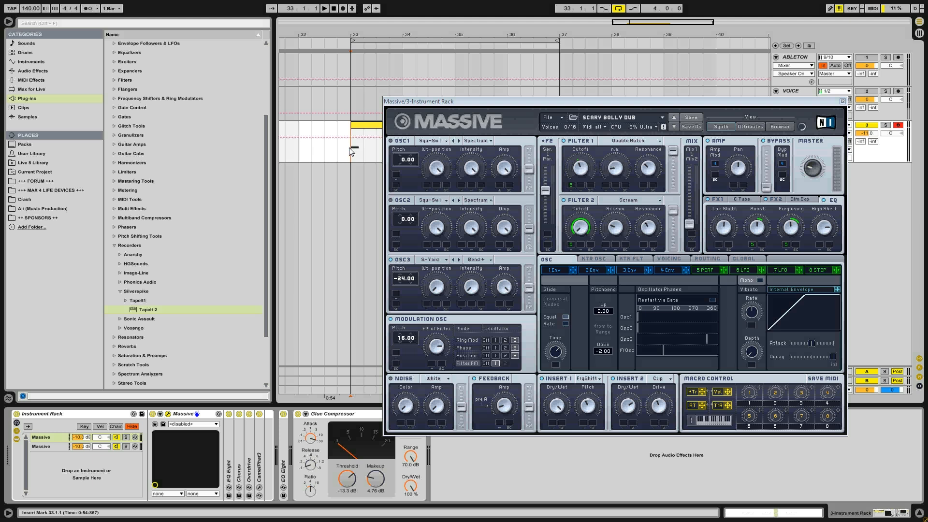
click(843, 102)
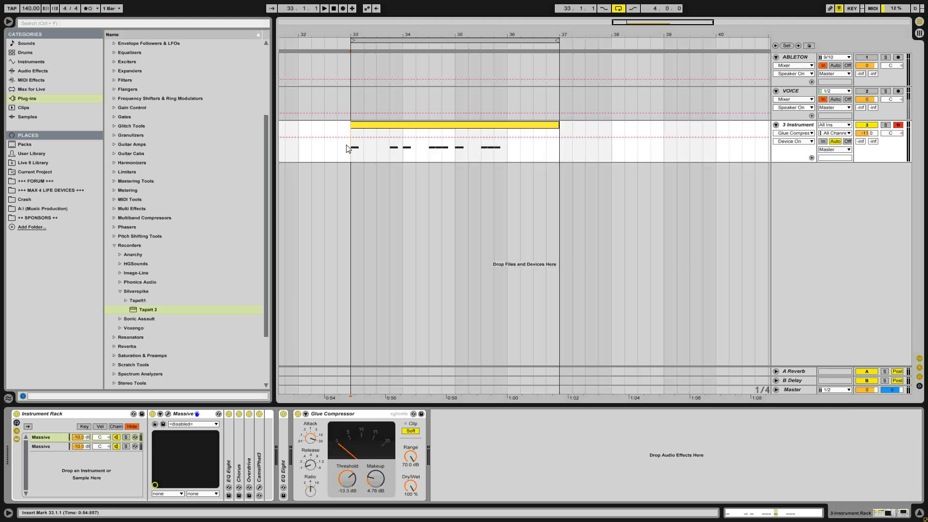
key(space)
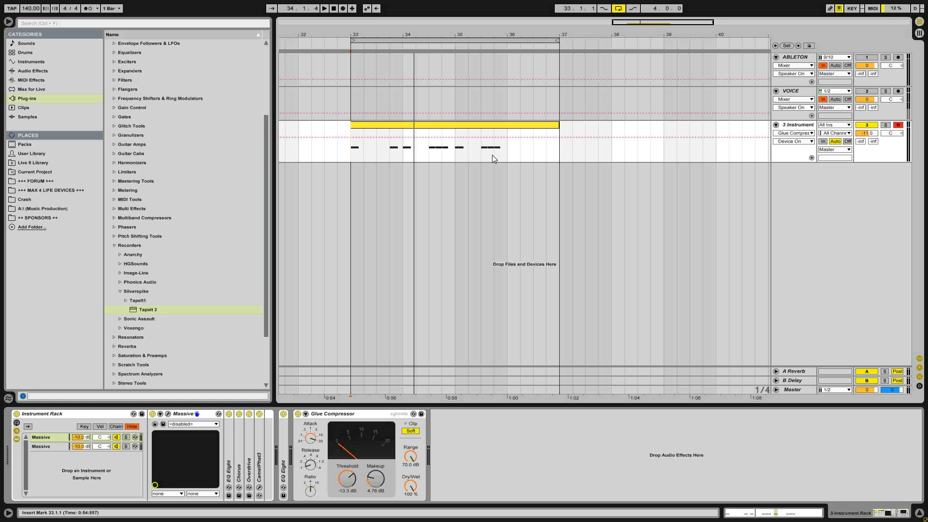
- Select the first note's range from 33.1.1 to 33.2.1, then insert an audio track below the instrument track with its input set to Resampling
drag(355, 156, 364, 153)
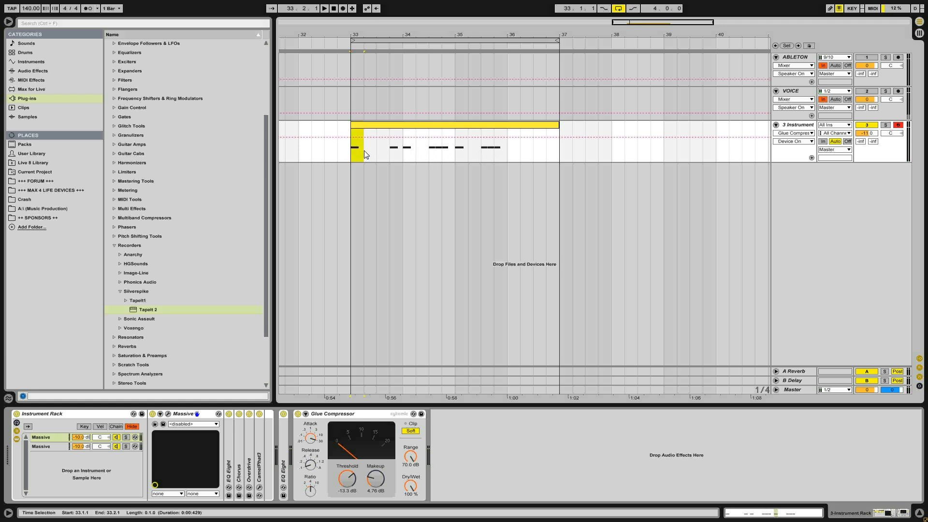
click(797, 130)
right_click(812, 186)
click(839, 189)
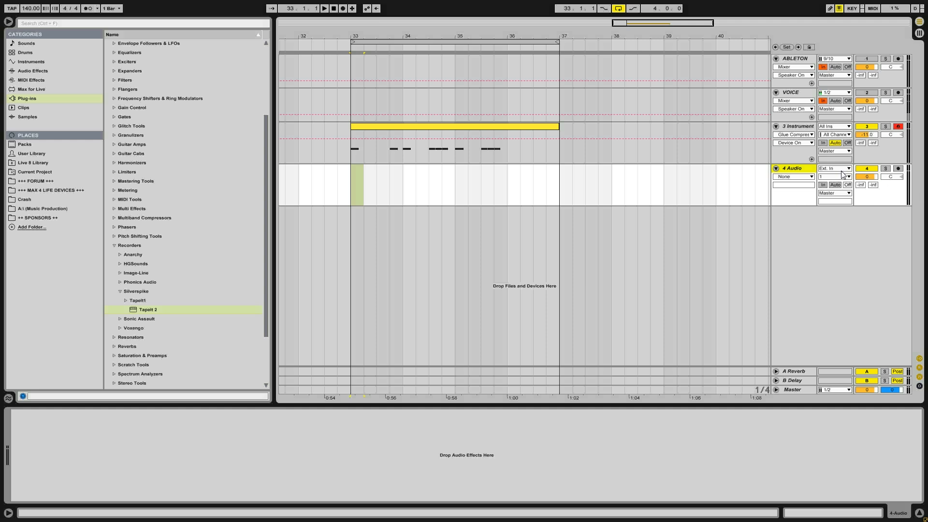
click(835, 168)
click(837, 222)
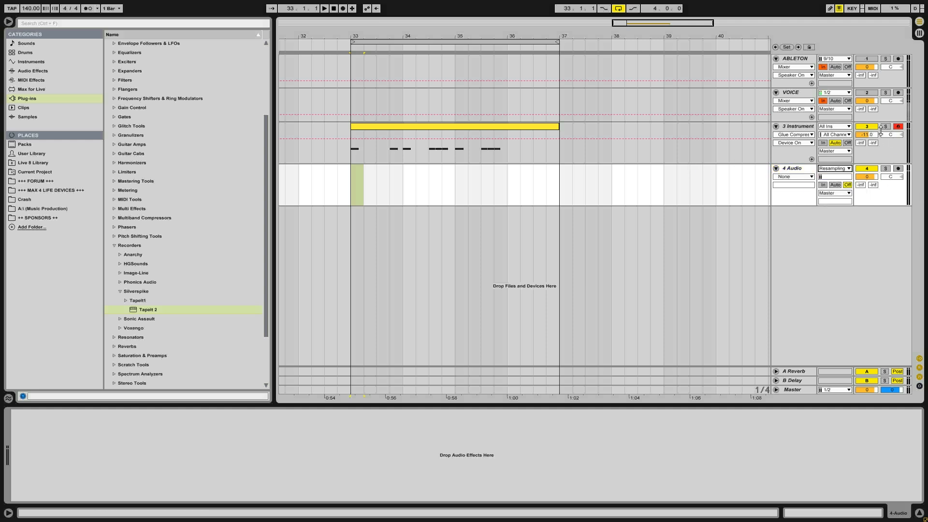
click(344, 9)
click(333, 8)
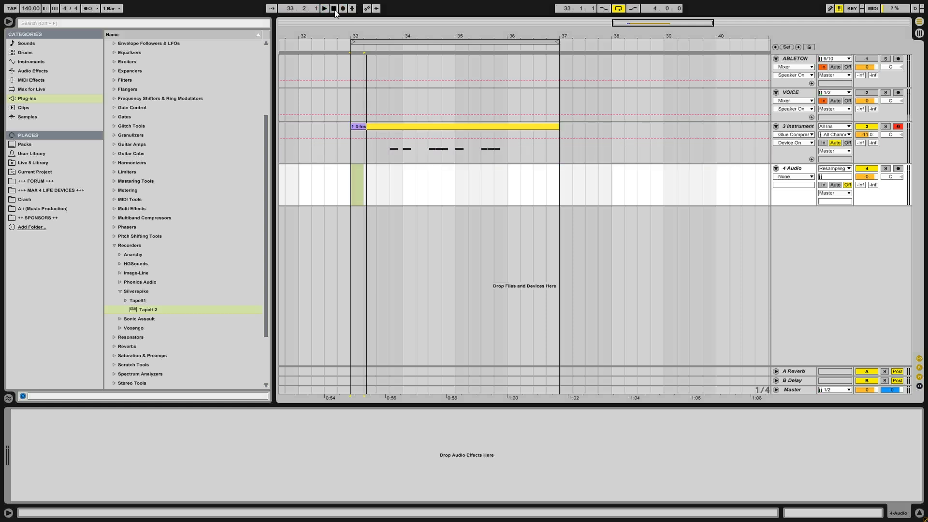
click(896, 163)
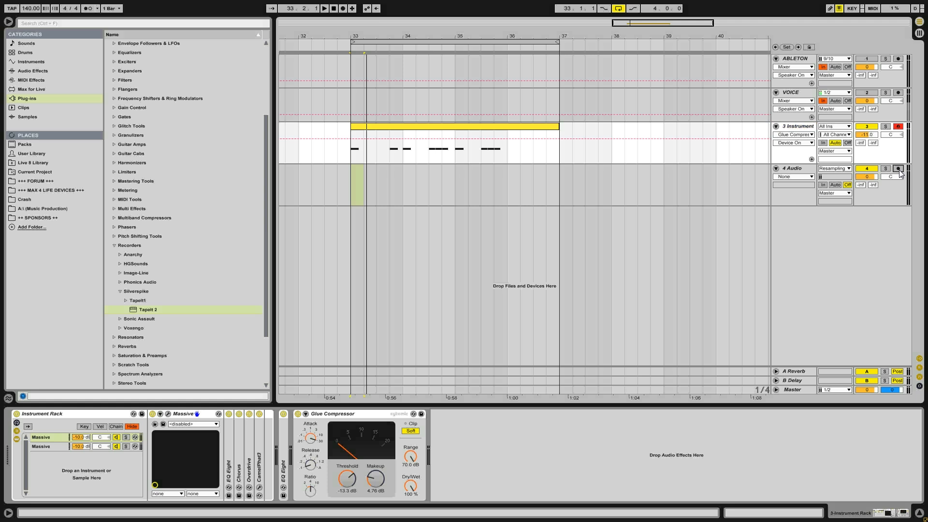
- Arm the Resampling audio track and record the bass phrase from 33.1.1, then solo the track and play the recording back
click(898, 168)
click(344, 9)
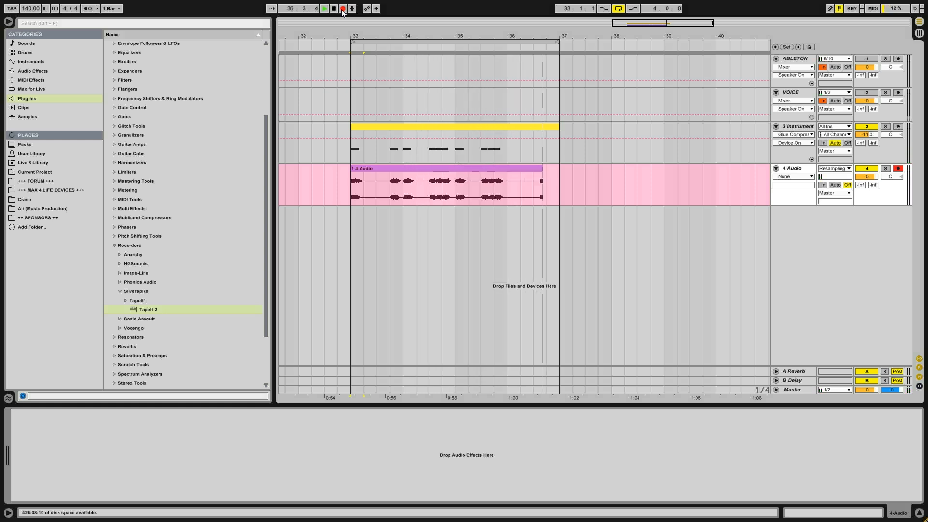
key(space)
click(351, 199)
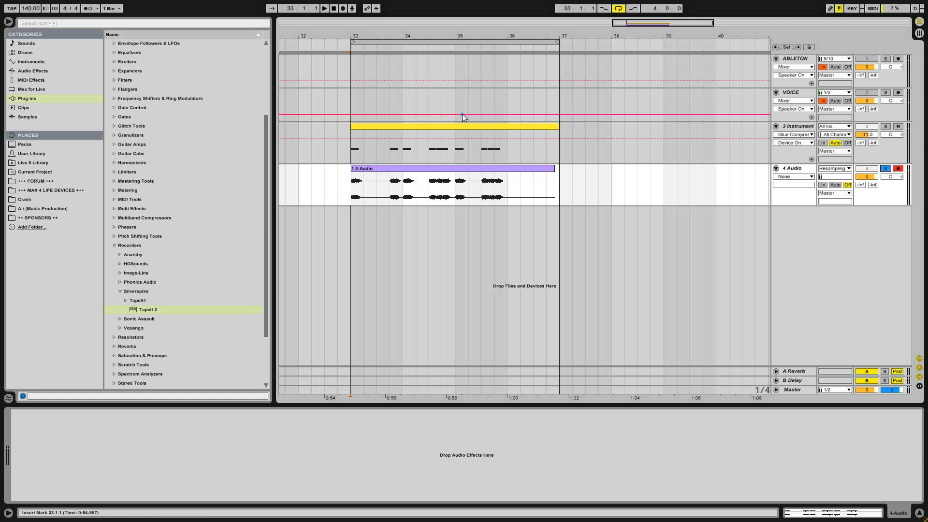
key(space)
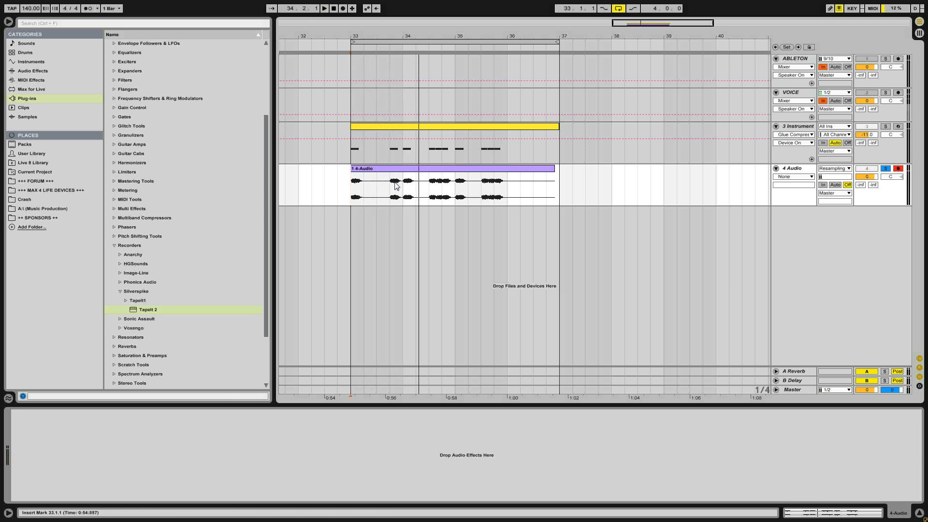
- Split out the single bass hit from 34.1.1 to 34.2.1 in the recorded audio and delete the clips before and after it
mouse_move(403, 193)
mouse_down()
mouse_move(430, 194)
mouse_move(416, 194)
mouse_up()
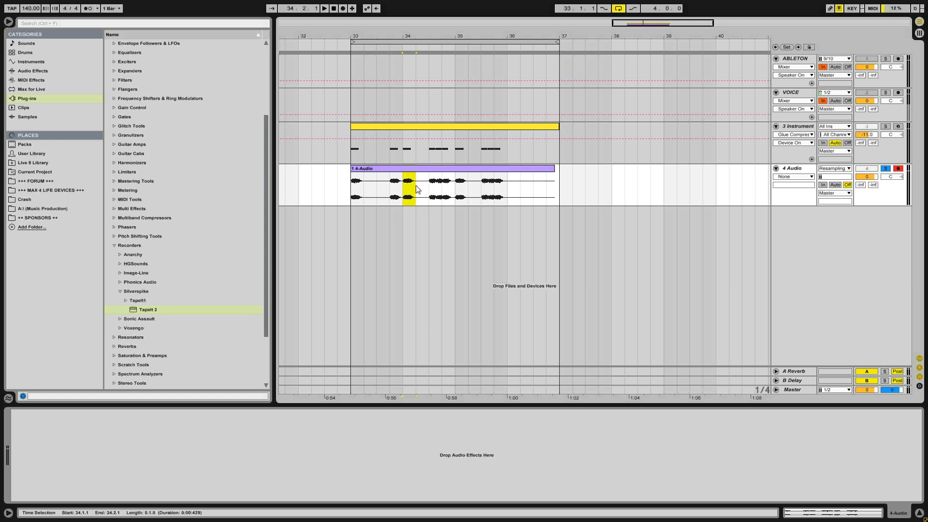
drag(412, 173, 400, 209)
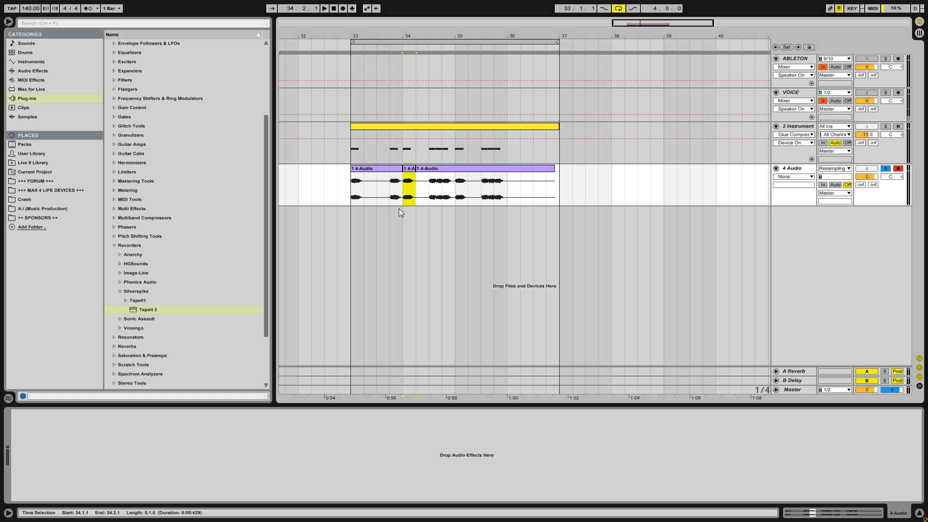
click(389, 170)
key(Delete)
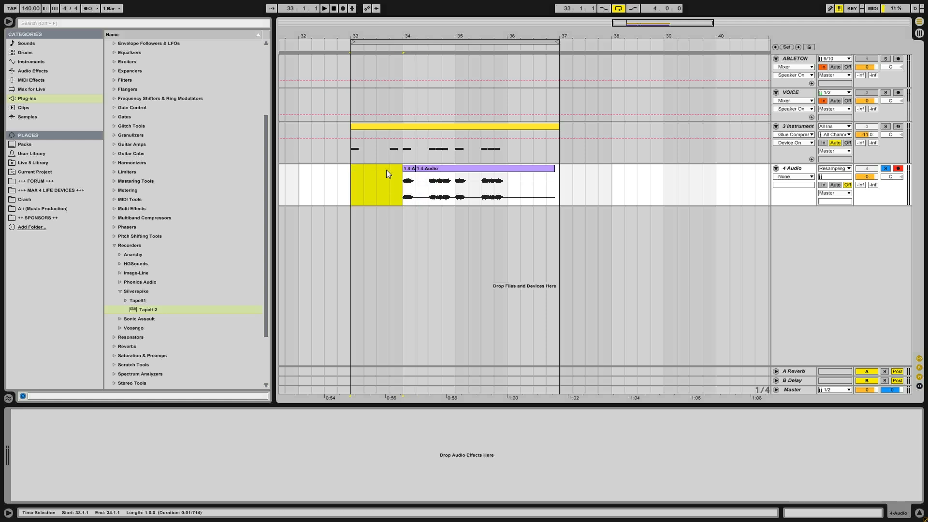
click(428, 173)
key(Delete)
- Copy the hit onto the MIDI note positions at 33.1, 33.4, 34.3, 35.1 and 35.3, repeating its 34.3.1–34.3.3 portion for the three-note groups
drag(411, 179, 436, 171)
drag(439, 36, 553, 81)
click(530, 182)
drag(531, 184, 545, 183)
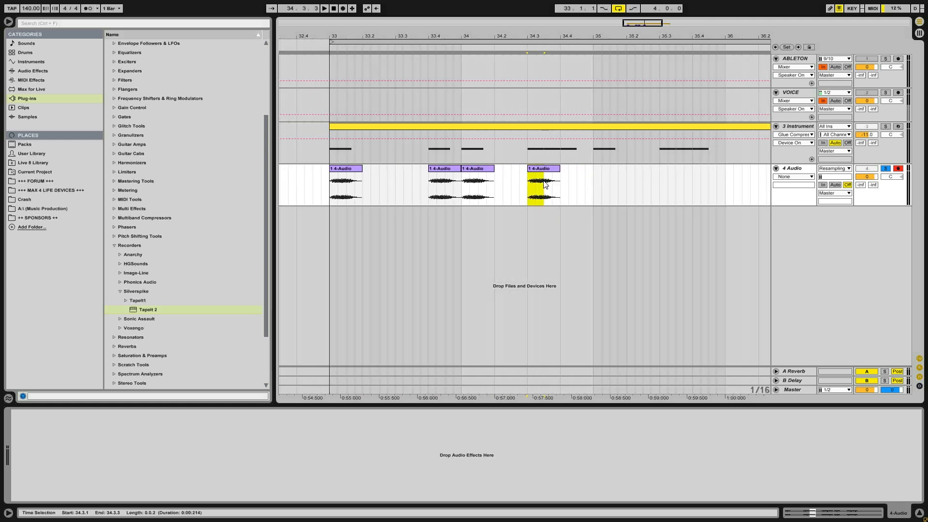
key(ctrl+d)
key(ctrl+d)
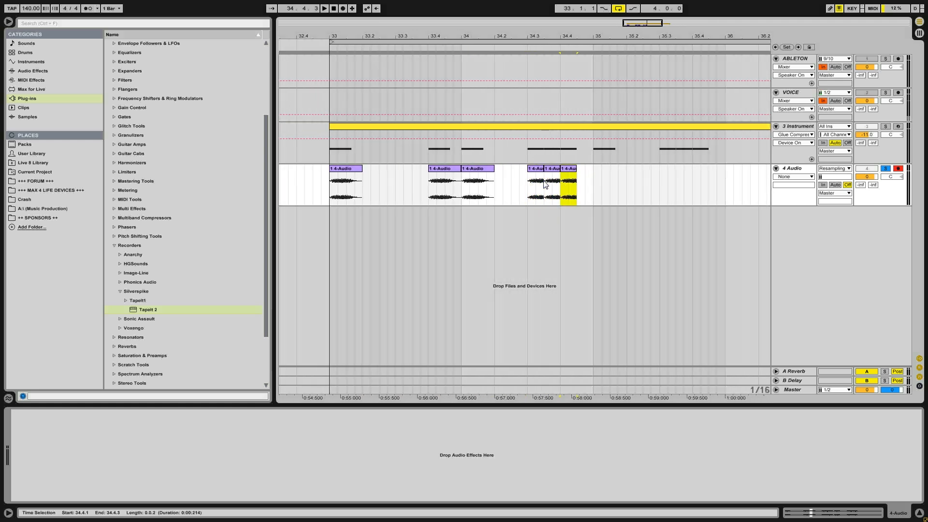
drag(475, 176, 664, 182)
- Play the rebuilt audio pattern on the soloed audio track from 33.1.1
drag(538, 36, 380, 6)
click(319, 191)
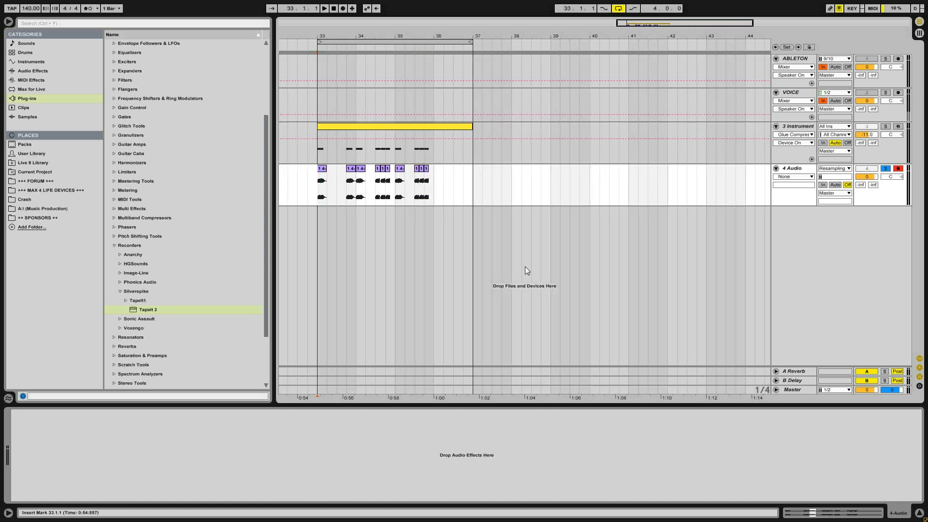
key(space)
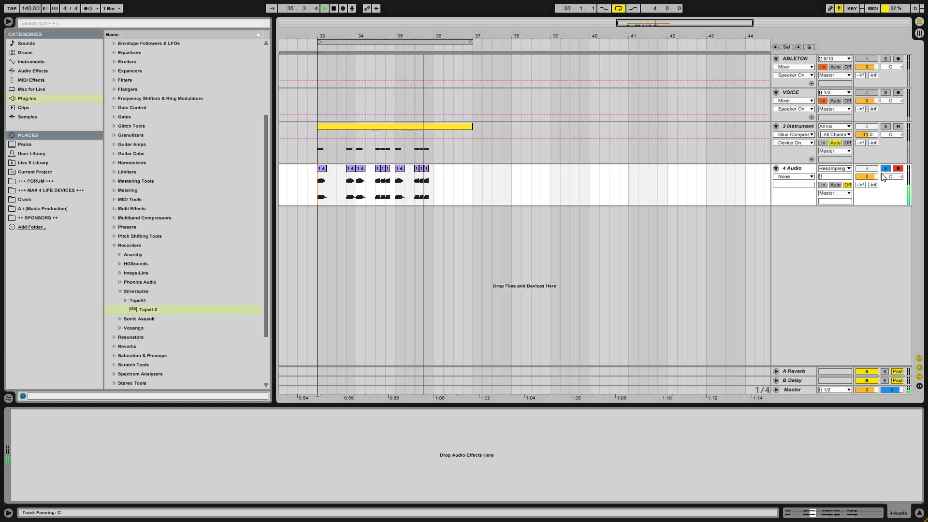
key(space)
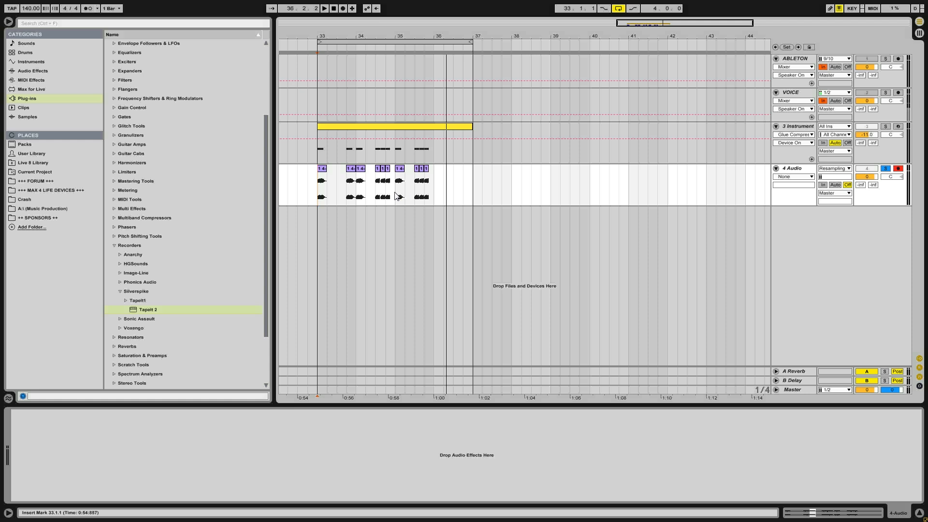
- Solo the instrument track and play the original MIDI pattern from 33.1.1 for comparison, then select the audio track
click(885, 126)
click(319, 153)
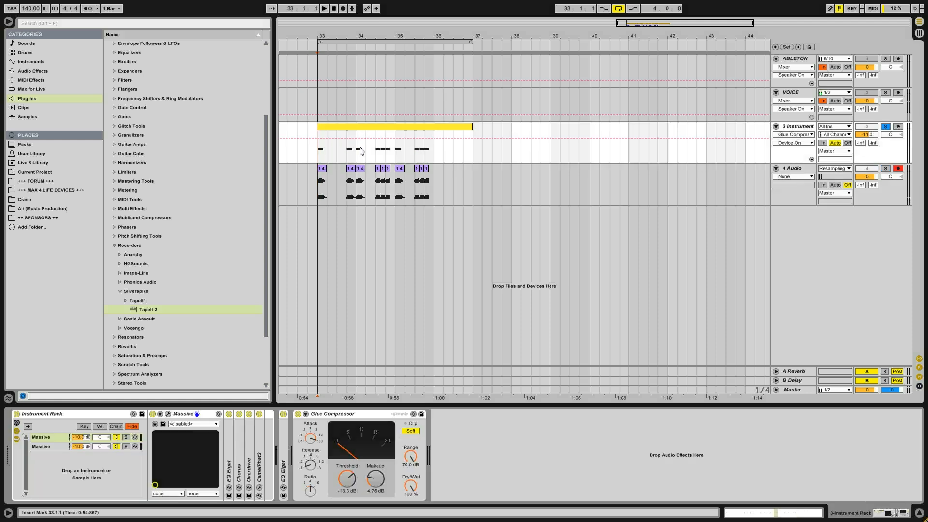
key(space)
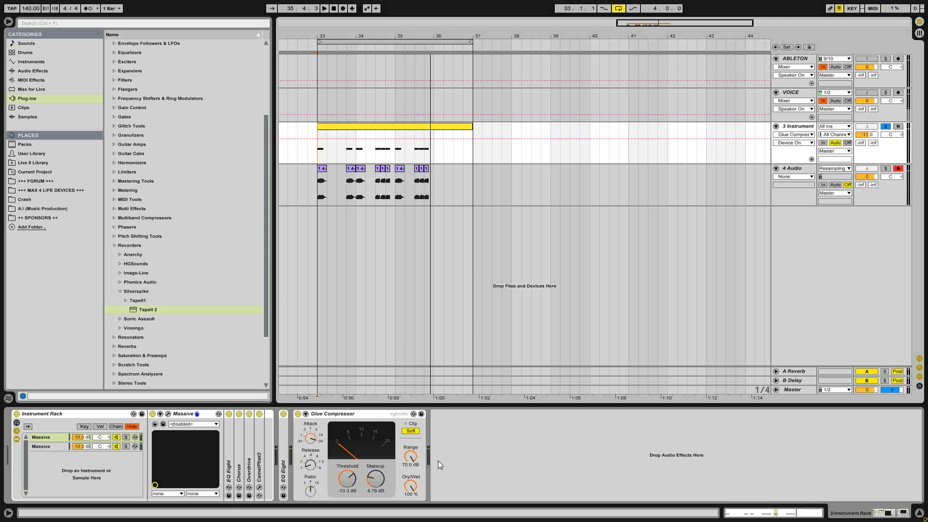
click(809, 169)
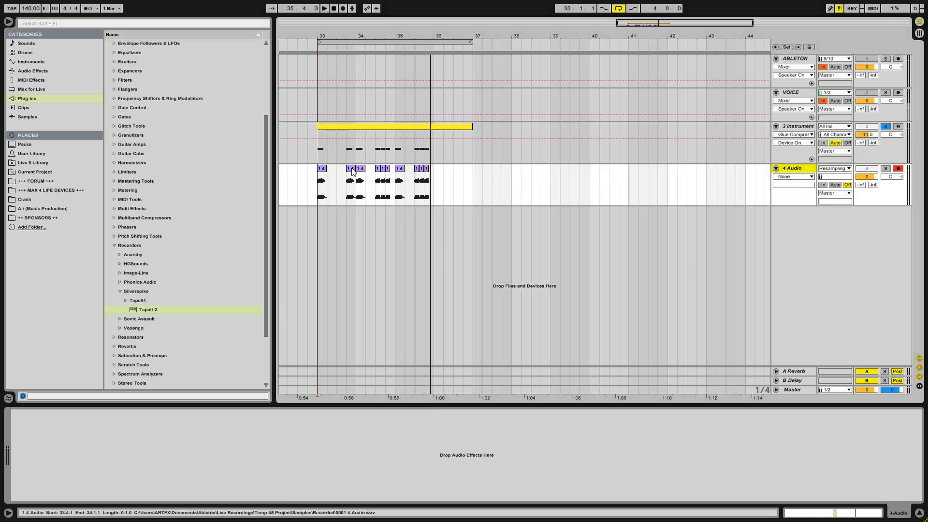